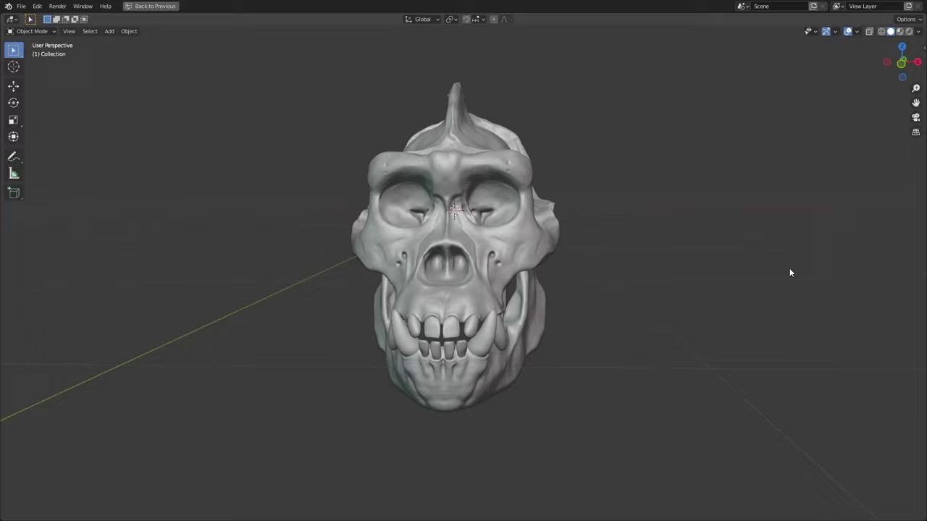
middle_click_drag(624, 251, 629, 290)
scroll(646, 247, "down", 2)
scroll(610, 268, "up", 2)
scroll(628, 257, "up", 1)
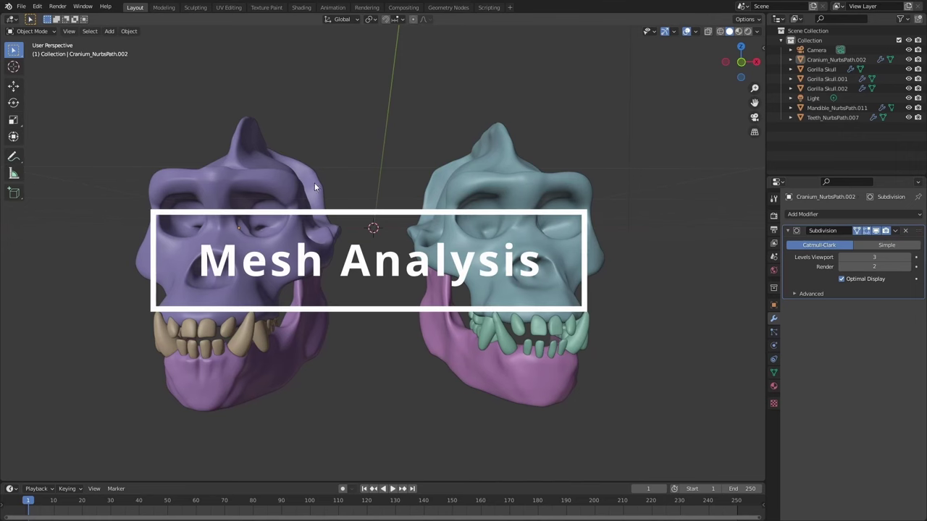
Select every part of both gorilla skulls, open them together in Edit Mode and examine their wireframes.
middle_click_drag(314, 182, 304, 193)
middle_click_drag(324, 239, 362, 188, "shift")
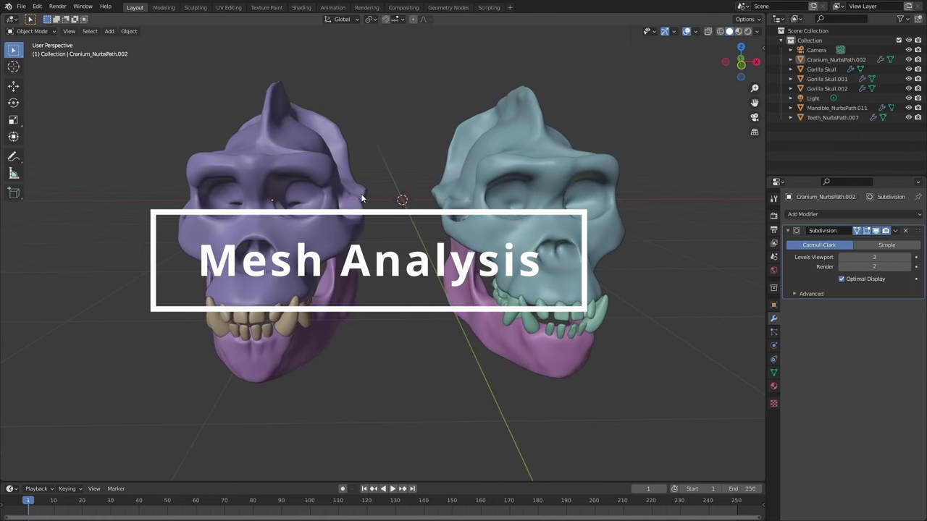
left_click_drag(580, 103, 183, 318)
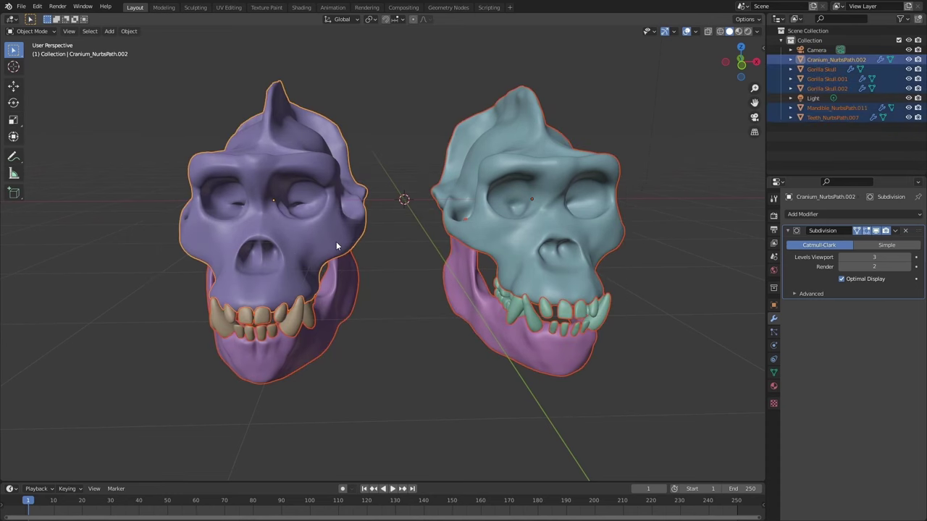
key("Tab")
scroll(340, 241, "up", 2)
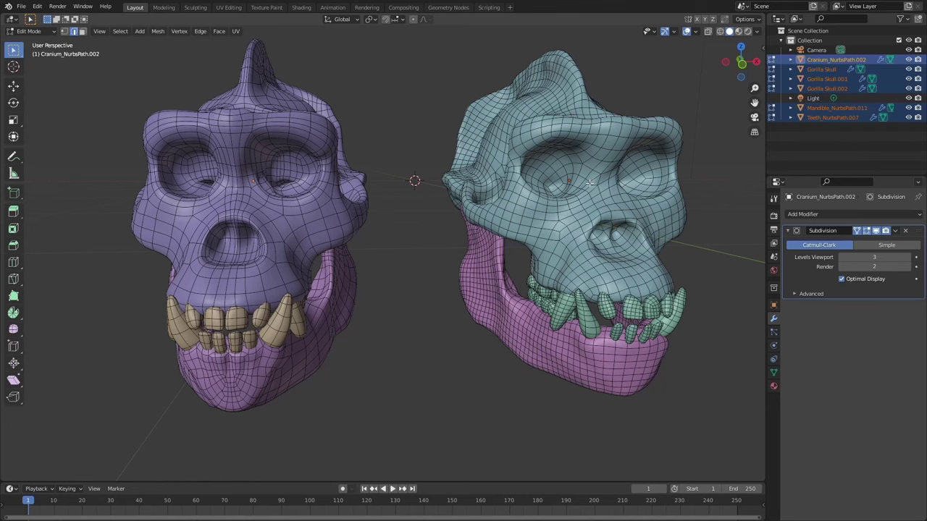
middle_click_drag(518, 210, 532, 206)
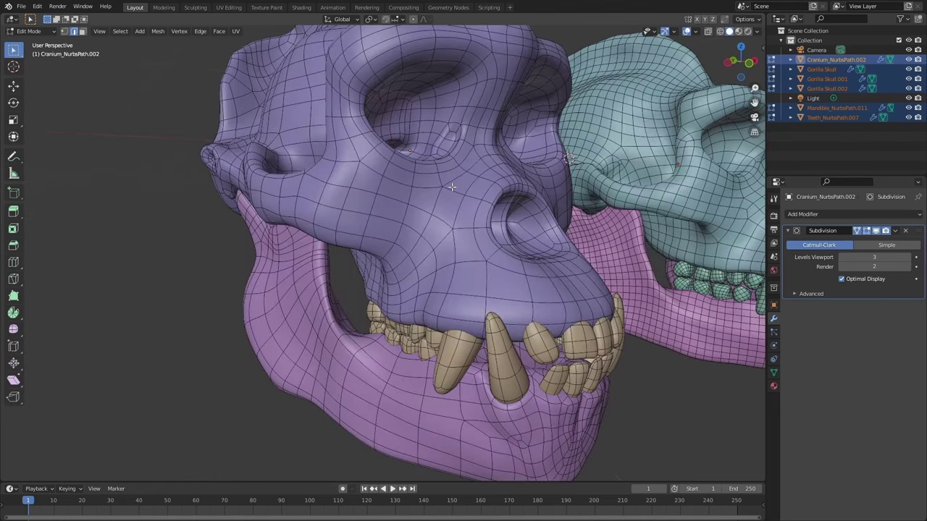
scroll(448, 189, "down", 2)
middle_click_drag(448, 197, 375, 215)
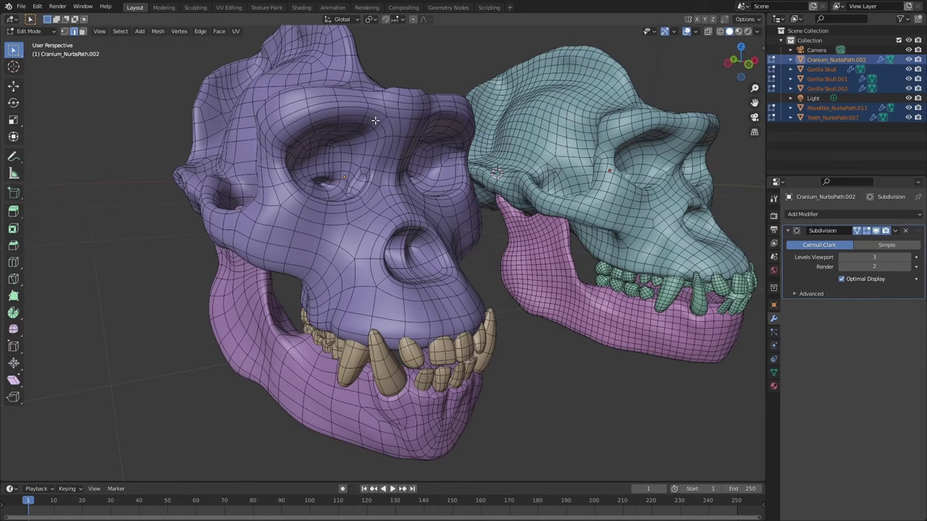
scroll(375, 161, "up", 3)
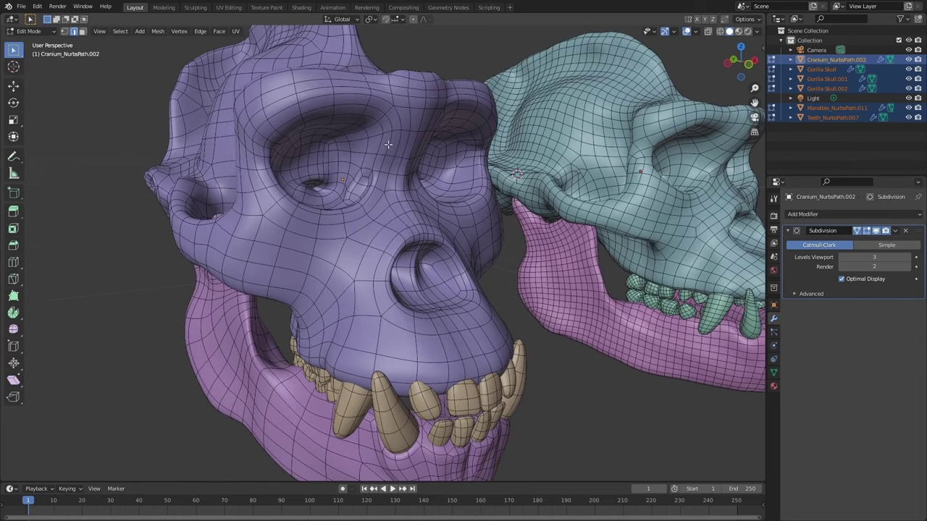
Select two neighbouring edge loops around one eye socket of the purple cranium and compare the edge flow with the teal skull.
left_click(359, 105, "alt")
left_click(353, 94, "alt+shift")
middle_click_drag(377, 104, 391, 93)
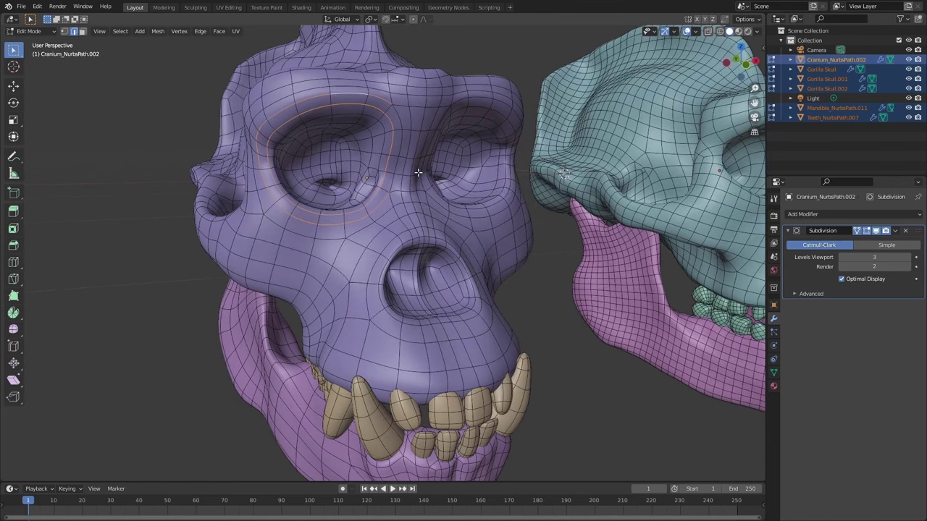
scroll(365, 175, "down", 2)
middle_click_drag(388, 245, 378, 204)
scroll(411, 230, "up", 4)
scroll(456, 225, "down", 3)
scroll(438, 252, "up", 3)
middle_click_drag(499, 259, 501, 187)
scroll(451, 239, "down", 1)
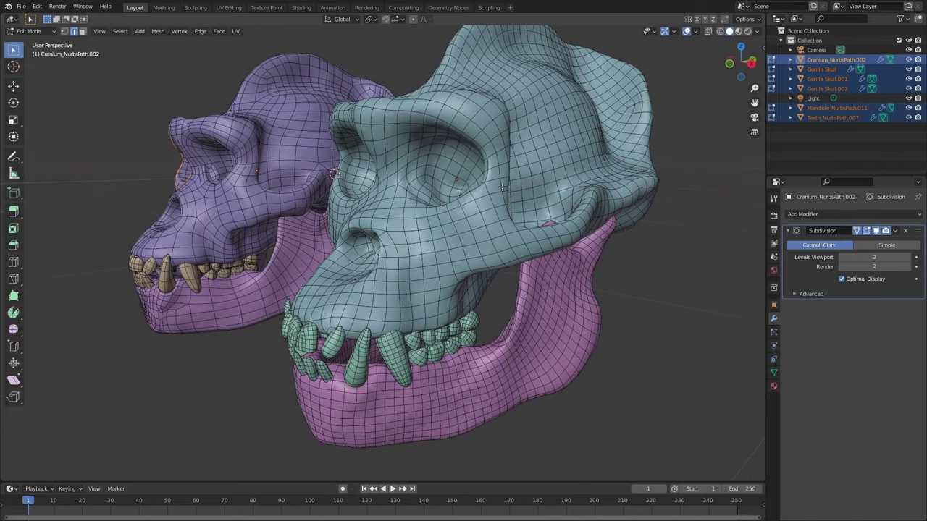
Open only the teal cranium in Edit Mode and examine its topology around the eye sockets and nose.
key("Tab")
left_click(553, 154)
key("Tab")
mouse_move(489, 172)
middle_mouse_down()
mouse_move(507, 205)
mouse_move(546, 181)
mouse_move(492, 174)
middle_mouse_up()
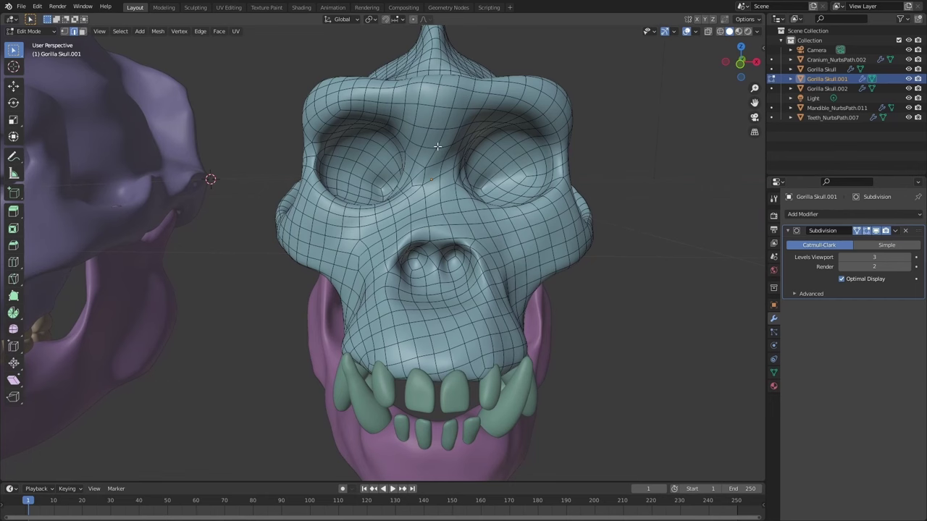
middle_click_drag(416, 185, 433, 195)
middle_click_drag(430, 195, 427, 167, "ctrl")
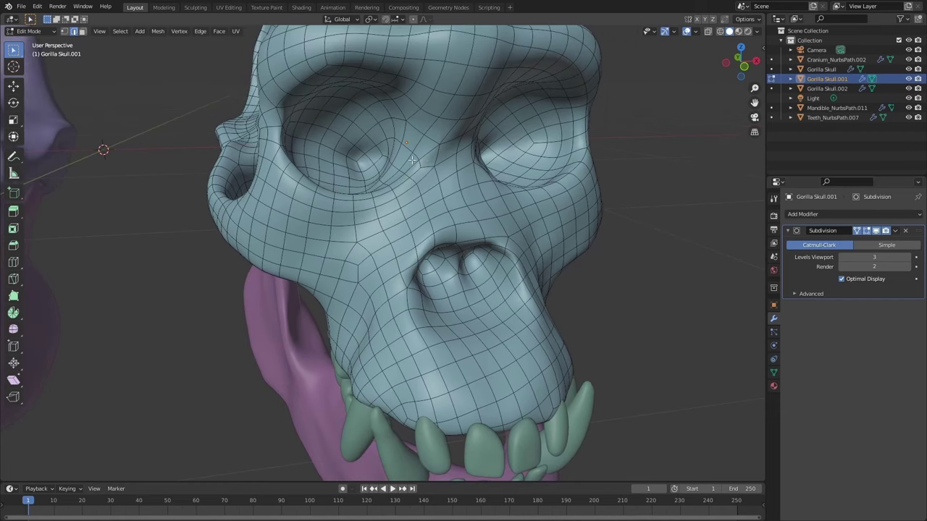
middle_click_drag(491, 196, 471, 246)
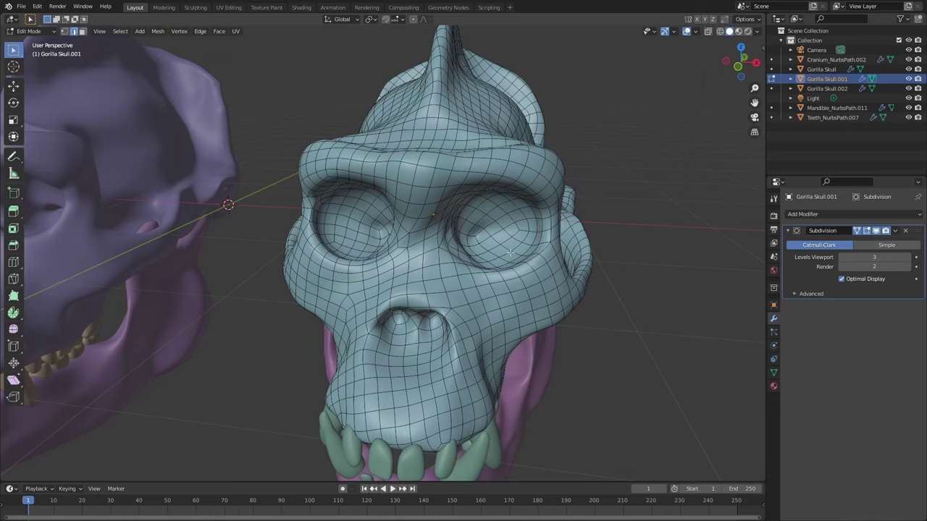
Switch the teal cranium between Object Mode and Edit Mode to compare its smooth surface with its wireframe.
key("Tab")
middle_click_drag(562, 244, 443, 143)
key("Tab")
mouse_move(482, 174)
middle_mouse_down()
mouse_move(449, 185)
mouse_move(469, 179)
middle_mouse_up()
middle_click_drag(365, 181, 508, 230)
middle_click_drag(360, 229, 503, 225, "shift")
key("Tab")
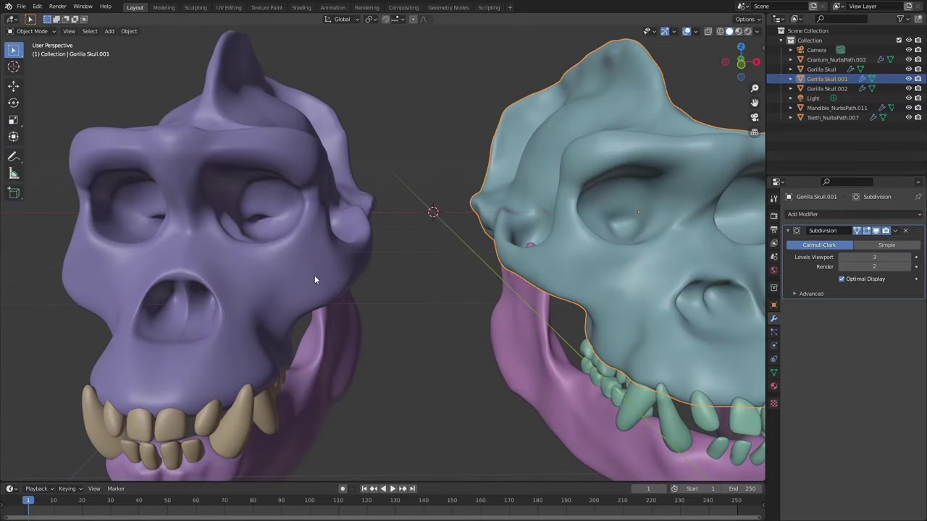
Open the purple cranium in Edit Mode, examine its topology around the eyes and nose, and return to Object Mode.
left_click(315, 275)
key("Tab")
middle_click_drag(314, 275, 313, 254)
scroll(349, 248, "up", 4)
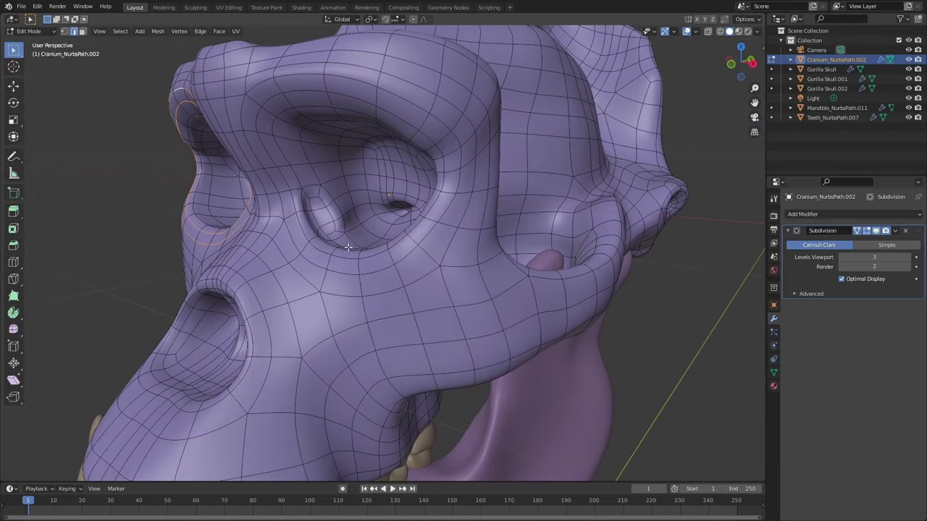
middle_click_drag(307, 214, 392, 220)
scroll(339, 226, "down", 2)
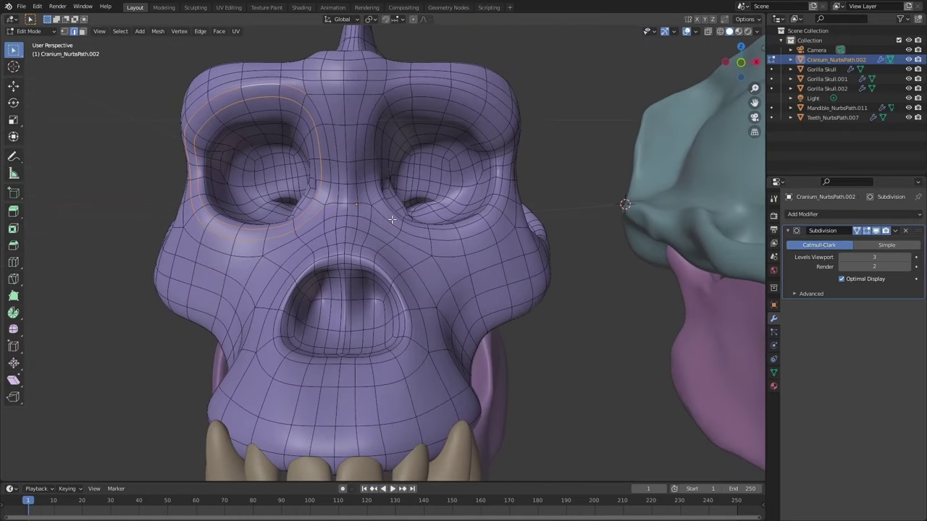
scroll(401, 237, "down", 3)
key("Tab")
Select the teal cranium and check its wireframe briefly in Edit Mode before returning to Object Mode.
middle_click_drag(444, 265, 471, 206)
left_click(534, 269)
key("Tab")
scroll(525, 246, "up", 3)
key("Tab")
scroll(456, 246, "down", 3)
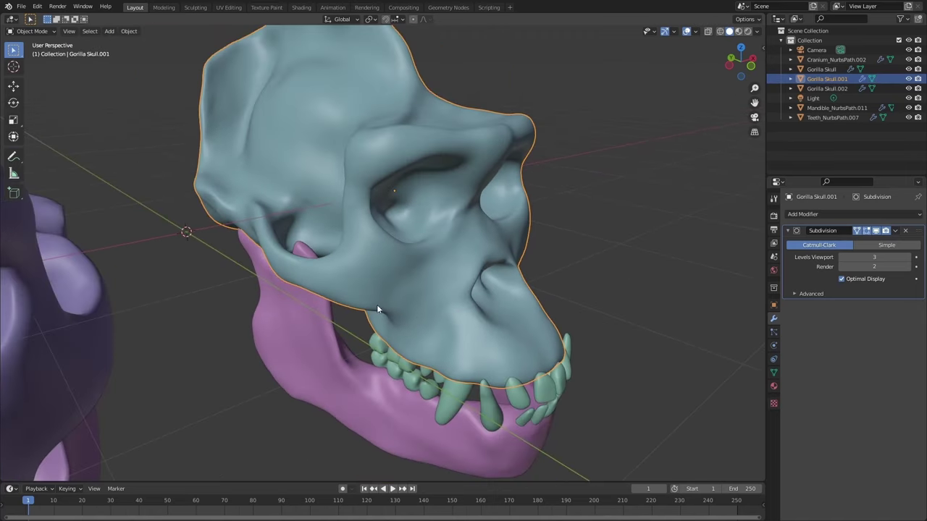
Examine the smooth surfaces of both skulls from several angles and select the teal skull's teeth.
middle_click_drag(376, 304, 409, 250, "shift")
scroll(409, 251, "down", 3)
middle_click_drag(241, 258, 201, 222, "shift")
middle_click_drag(278, 236, 243, 236)
middle_click_drag(454, 241, 534, 312)
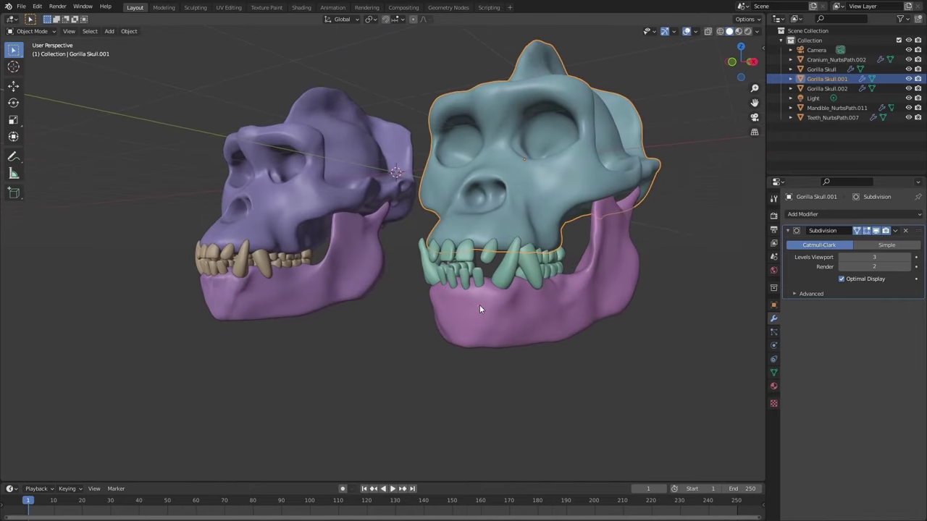
middle_click_drag(460, 287, 530, 294)
middle_click_drag(528, 236, 539, 258)
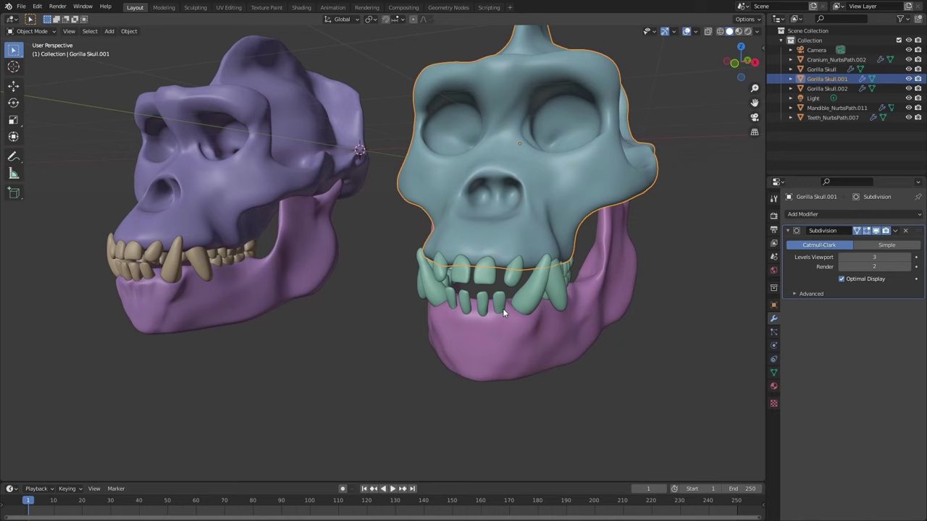
left_click(528, 310)
left_click(524, 319)
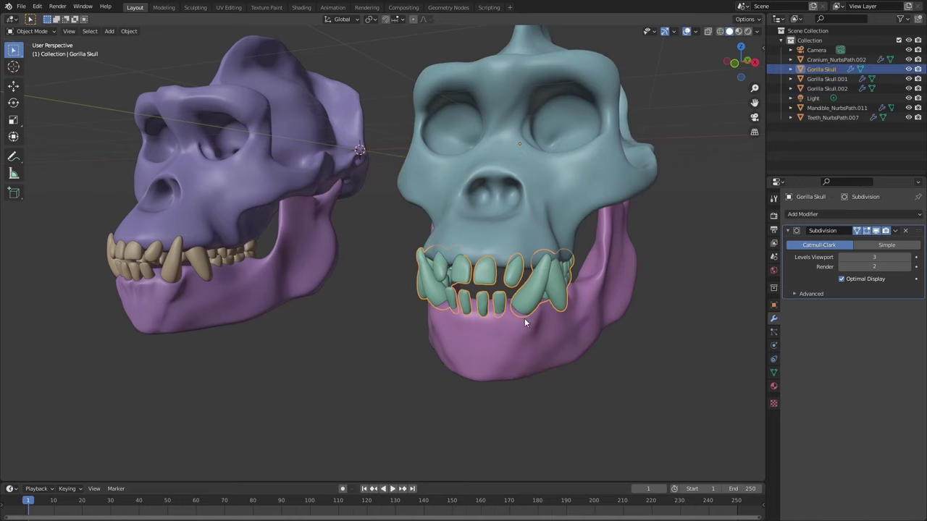
middle_click_drag(524, 318, 563, 357)
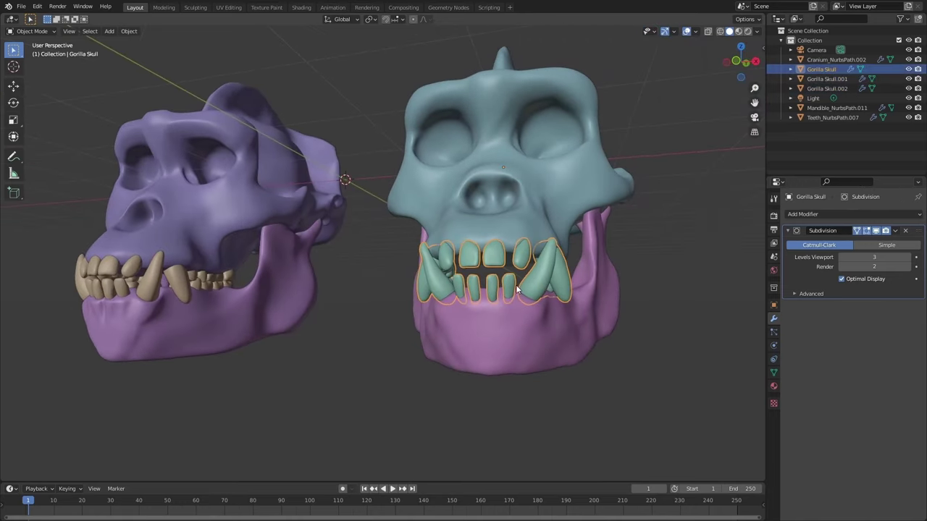
middle_click_drag(517, 288, 557, 256)
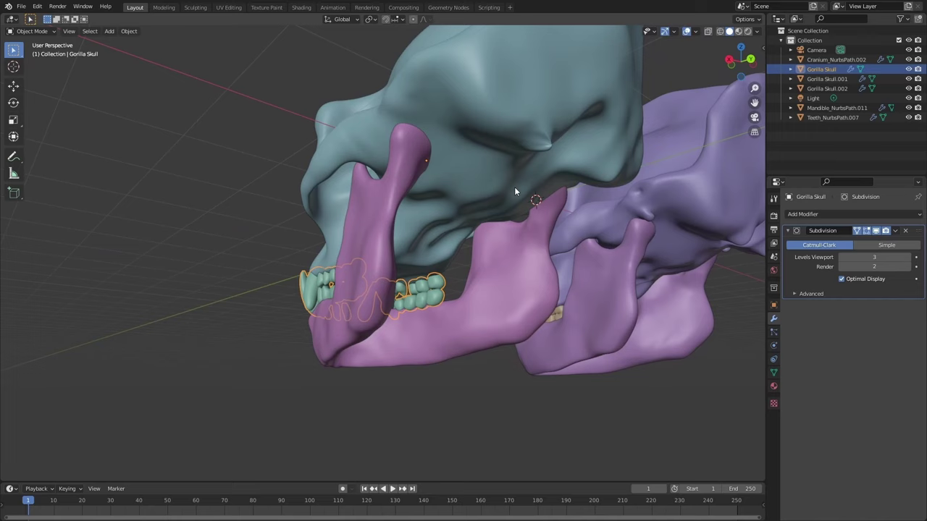
Compare the two skulls from behind and in front in Object Mode, and select the purple cranium.
middle_click_drag(515, 191, 608, 194)
middle_click_drag(306, 146, 453, 181, "shift")
left_click(456, 184)
middle_click_drag(508, 239, 436, 231)
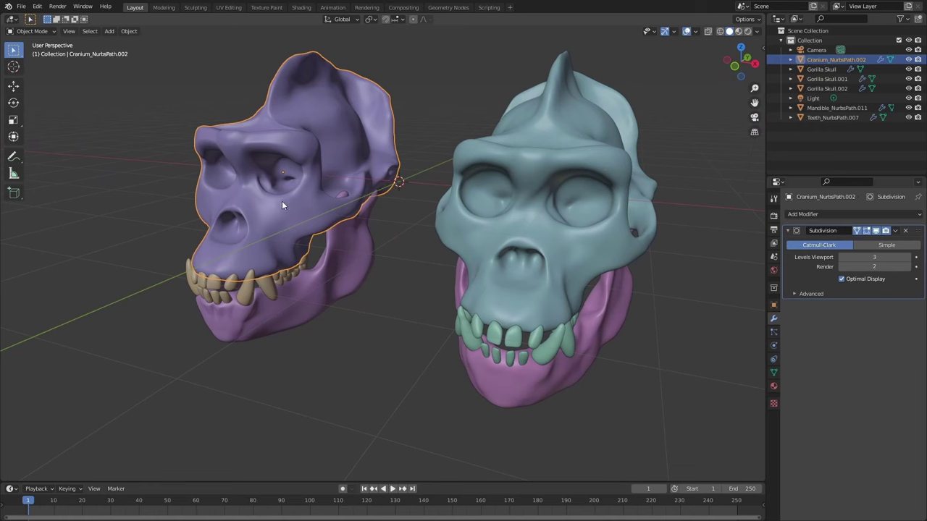
Select all parts of both skulls and open them together in Edit Mode.
left_click(483, 263)
key("Tab")
middle_click_drag(483, 262, 479, 243)
key("Tab")
left_click(461, 268)
key("Tab")
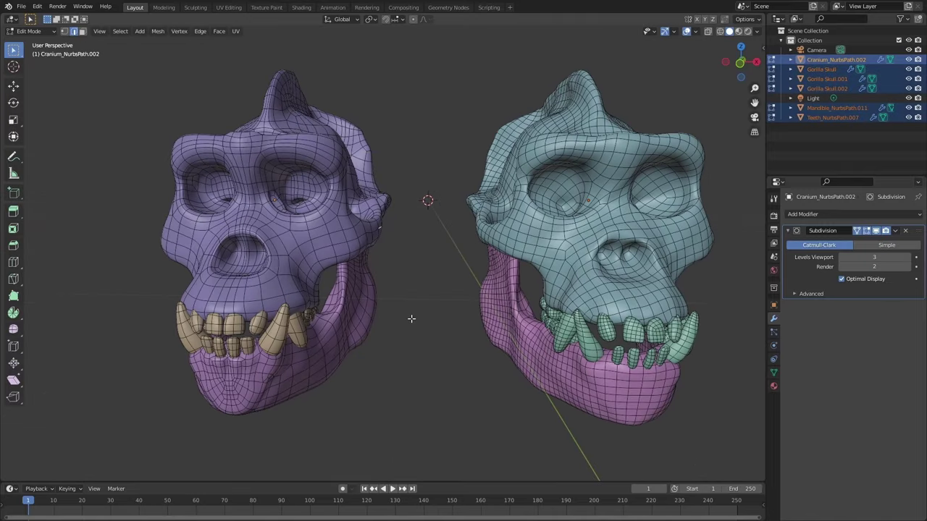
Examine the wireframes of both skulls from the side, from behind, from below and from the front.
middle_click_drag(408, 307, 222, 203)
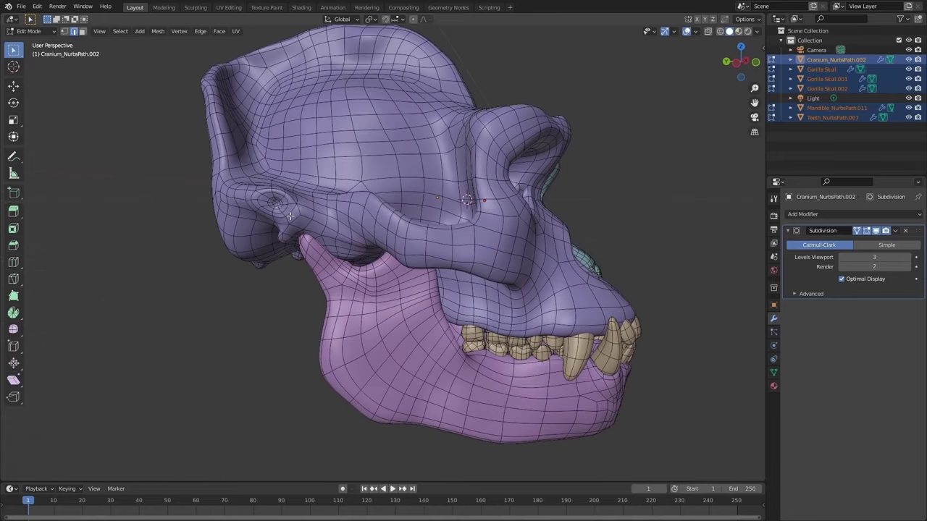
middle_click_drag(472, 289, 430, 289)
middle_click_drag(472, 239, 425, 307)
scroll(403, 331, "up", 2)
middle_click_drag(624, 274, 543, 281)
middle_click_drag(409, 232, 360, 261)
scroll(360, 261, "up", 5)
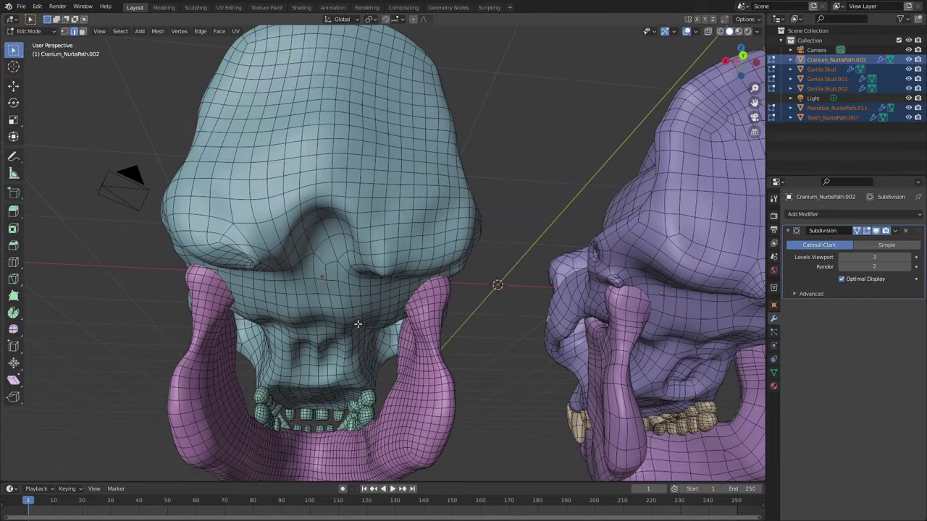
middle_click_drag(357, 323, 342, 313)
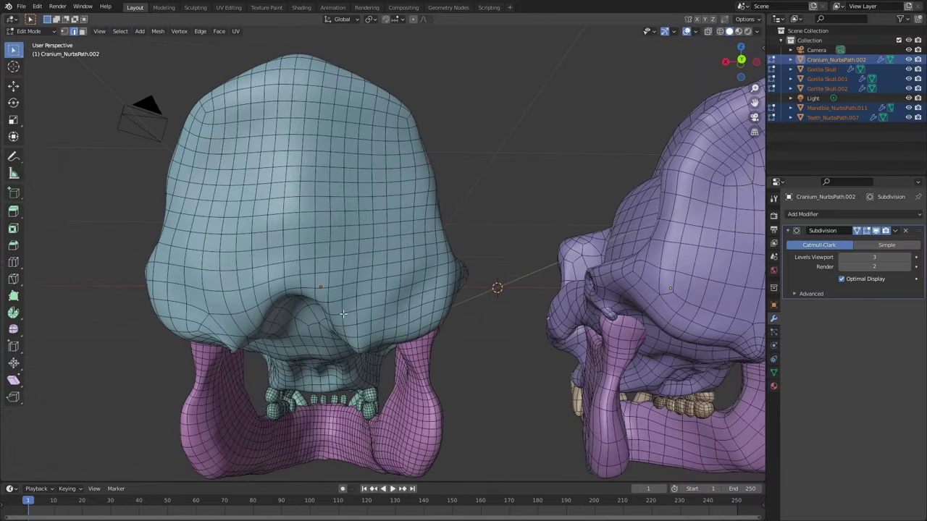
scroll(343, 314, "down", 1)
middle_click_drag(653, 335, 432, 287, "shift")
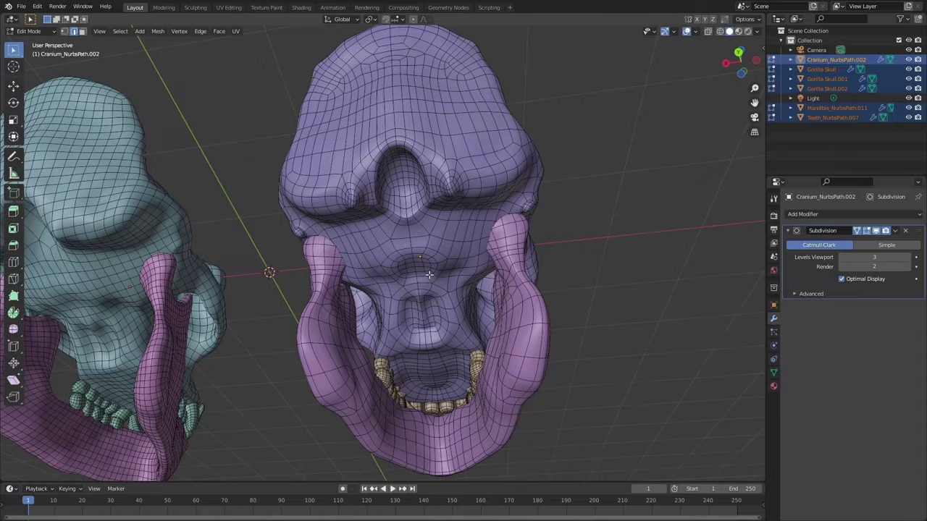
middle_click_drag(429, 276, 234, 327)
scroll(398, 323, "down", 2)
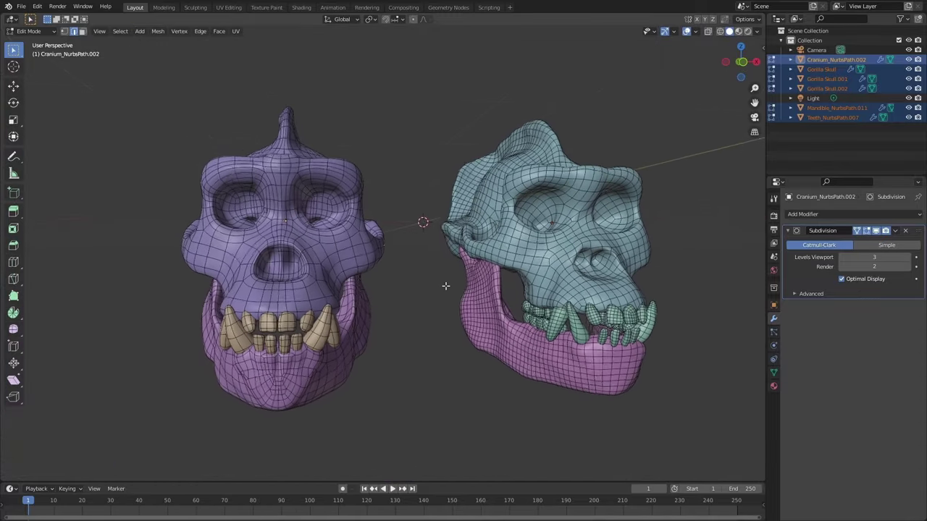
middle_click_drag(445, 286, 428, 286)
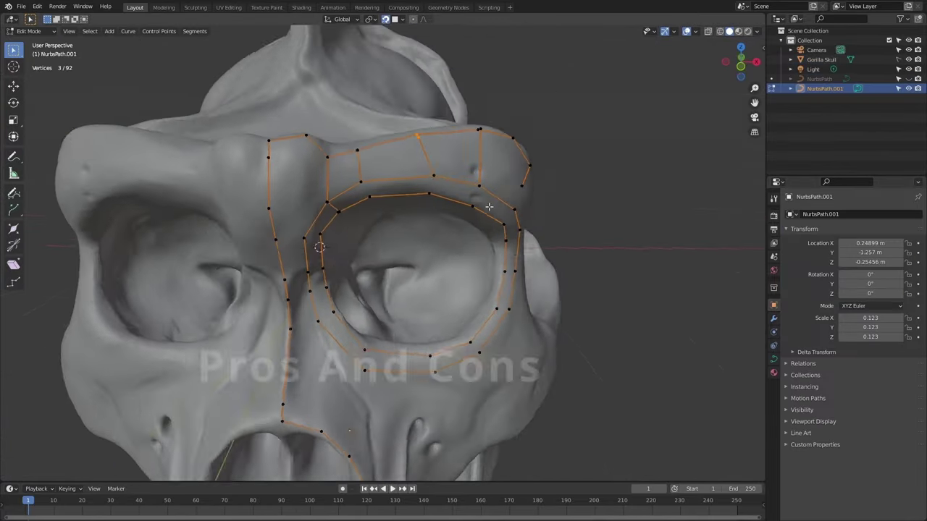
Extrude two new curve points from the outline below the nasal opening down to the upper tooth line.
middle_click_drag(376, 189, 426, 193)
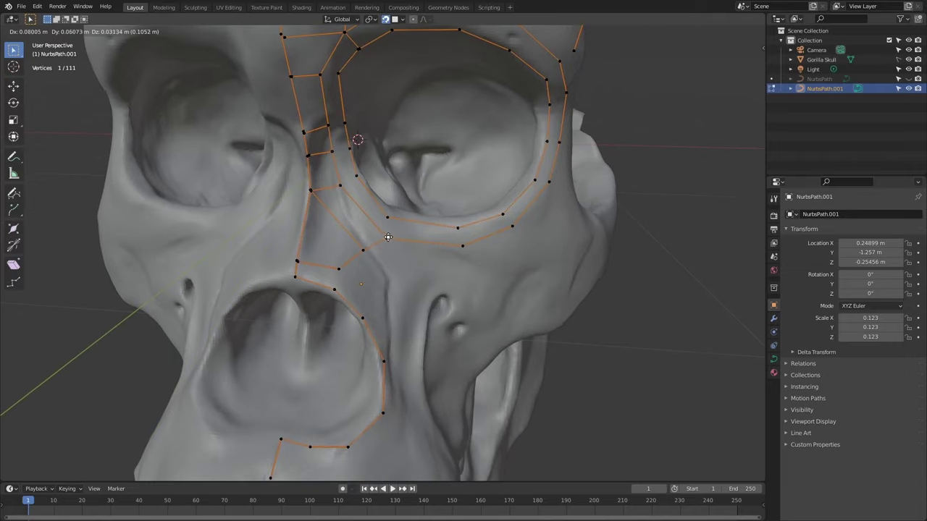
scroll(384, 232, "down", 3)
middle_click_drag(381, 231, 505, 248)
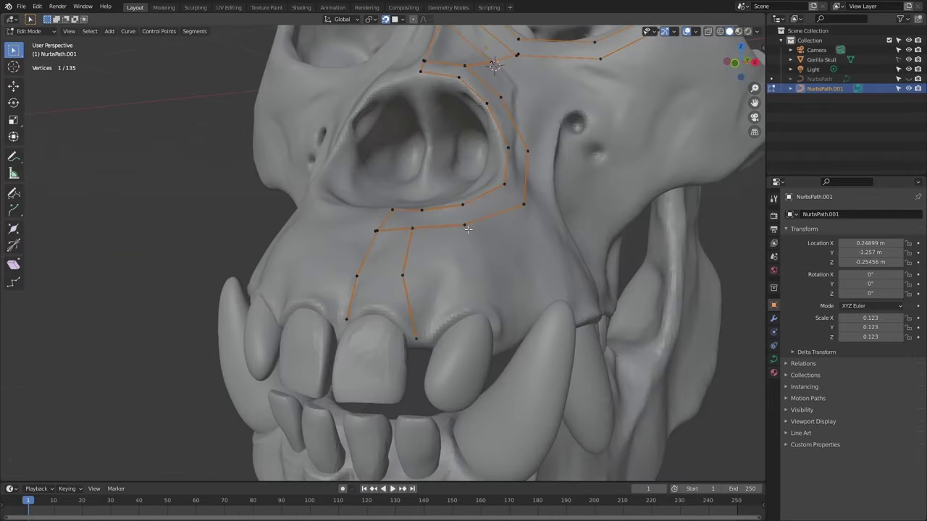
key("e")
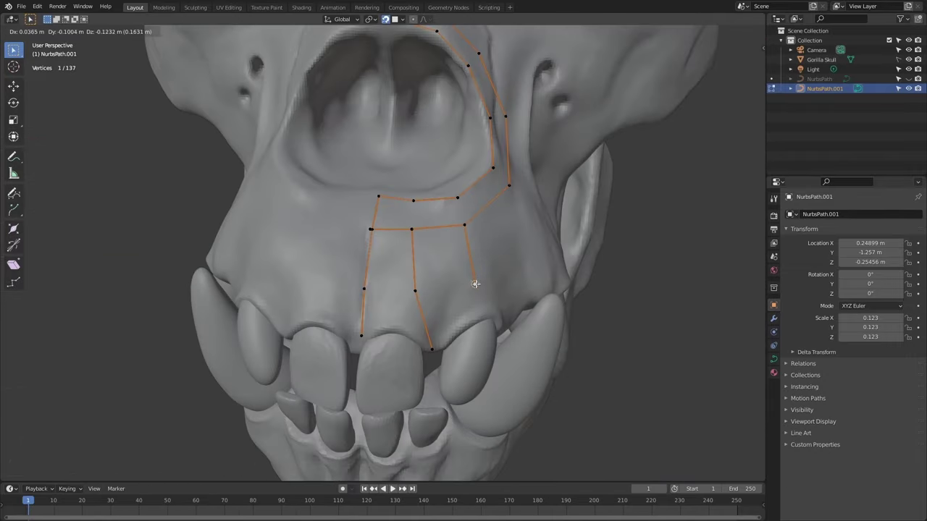
left_click(475, 283)
key("e")
left_click(486, 315)
Extrude a new curve point from the lower outer eye-socket loop backward across the cheekbone.
middle_click_drag(518, 307, 472, 236)
scroll(471, 236, "down", 4)
middle_click_drag(557, 162, 579, 166)
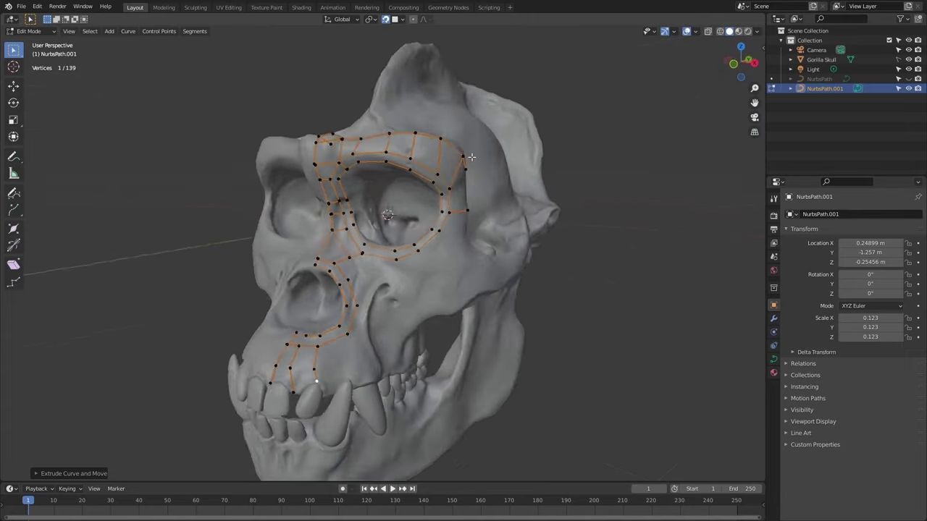
scroll(452, 259, "up", 5)
middle_click_drag(452, 259, 393, 277)
middle_click_drag(545, 250, 482, 243)
scroll(464, 217, "down", 3)
left_click(364, 186)
middle_click_drag(407, 203, 388, 182)
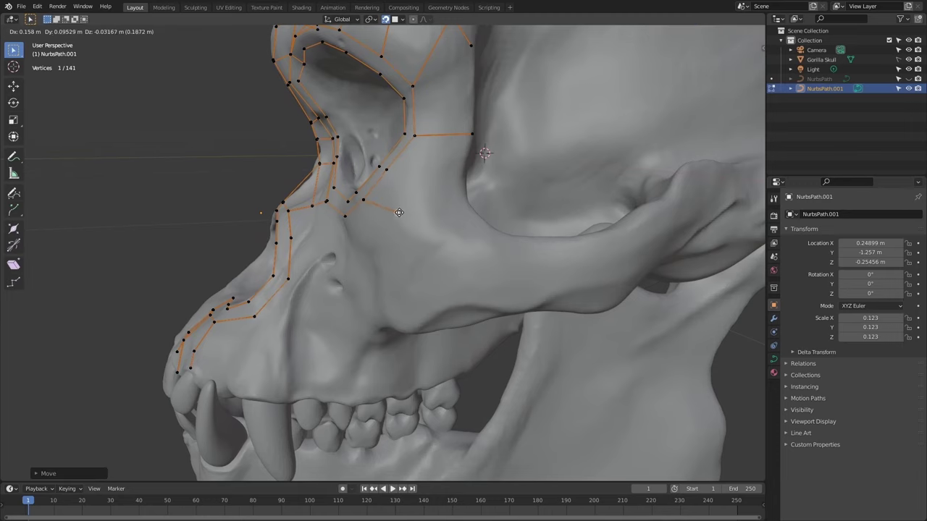
left_click(458, 200)
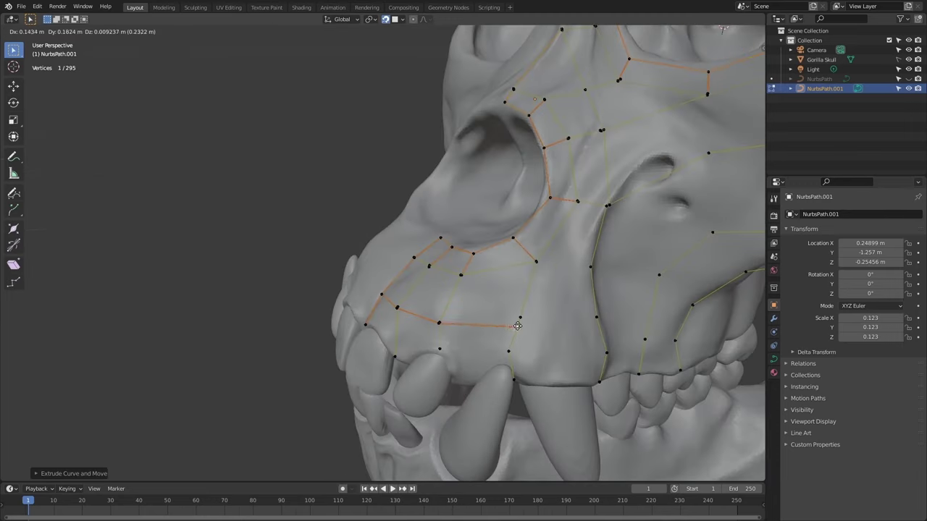
Extrude further curve points across the upper jaw between the nasal opening and the tooth line.
left_click(518, 326)
middle_click_drag(518, 326, 590, 293)
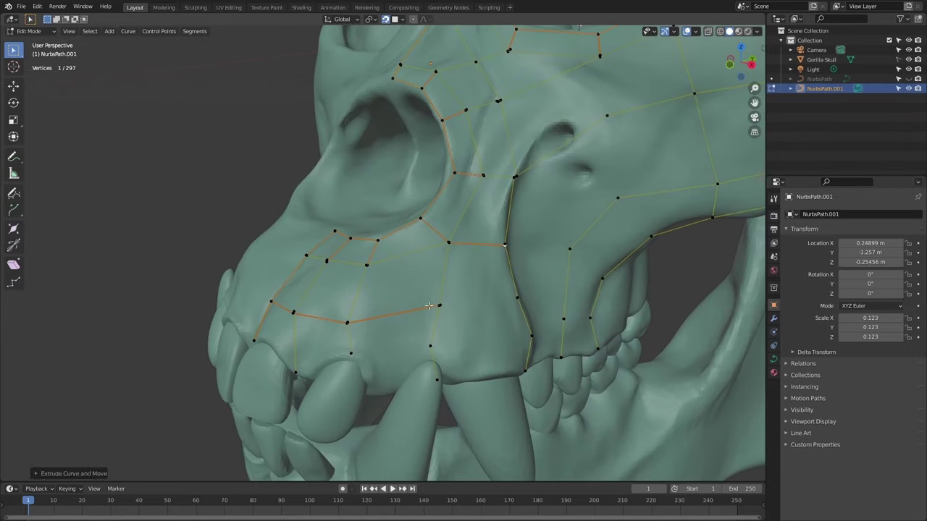
key("e")
left_click(474, 295)
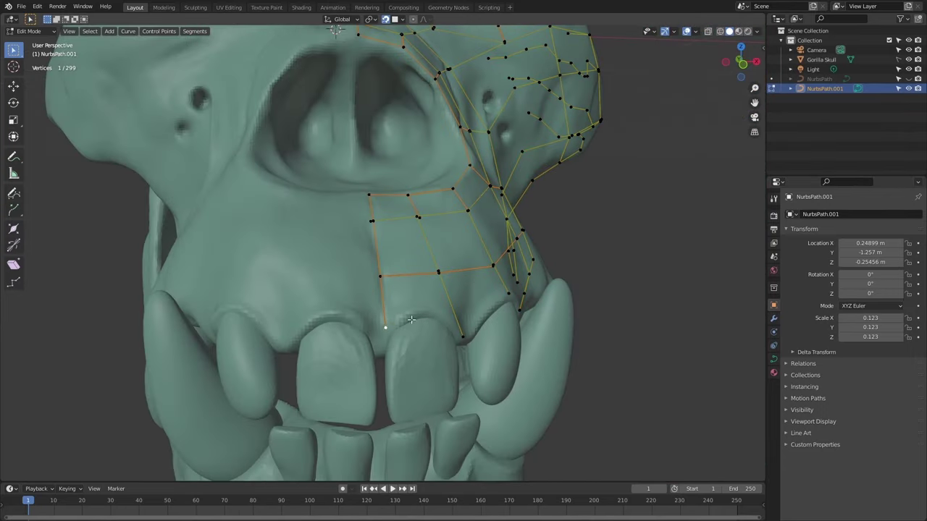
key("e")
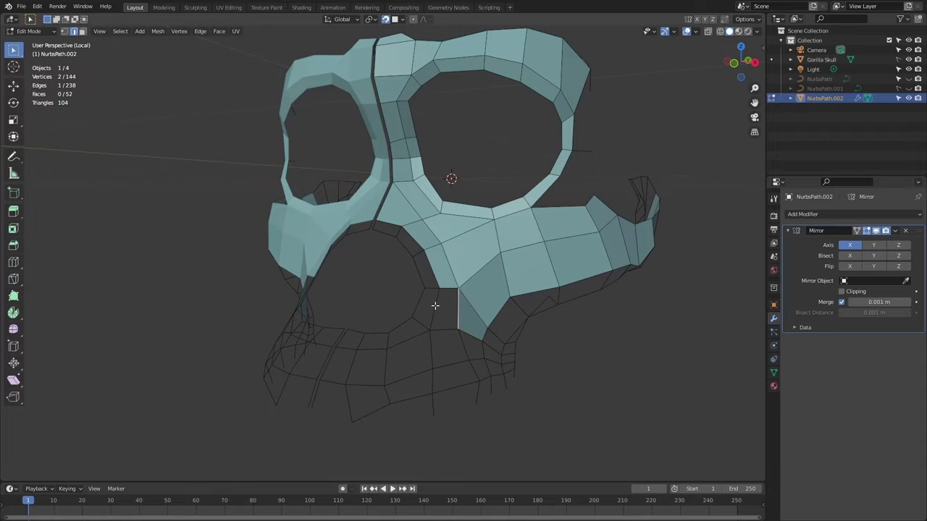
left_click(469, 261)
middle_click_drag(469, 261, 602, 307)
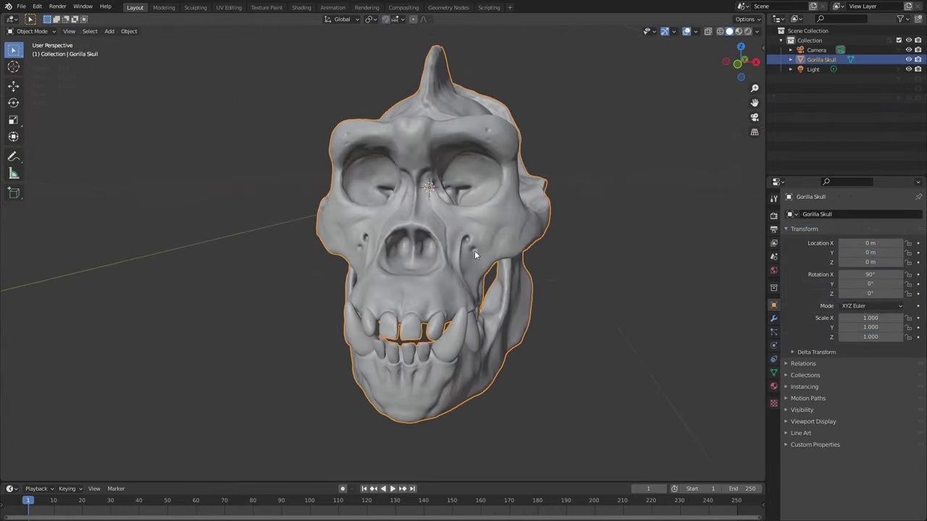
Separate the linked cranium geometry from the gorilla skull mesh into its own object.
key("Tab")
middle_click_drag(464, 251, 615, 247)
key("alt+a")
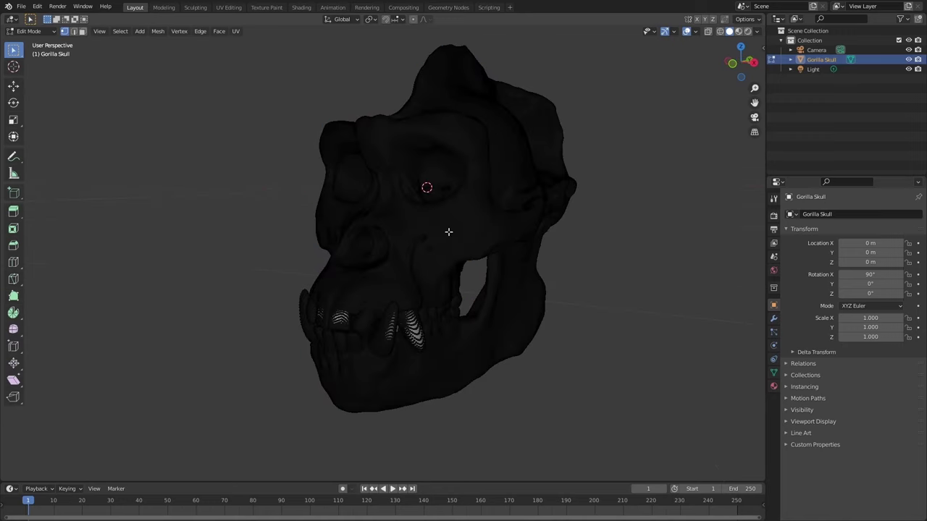
key("l")
key("Tab")
left_click(519, 297)
key("Tab")
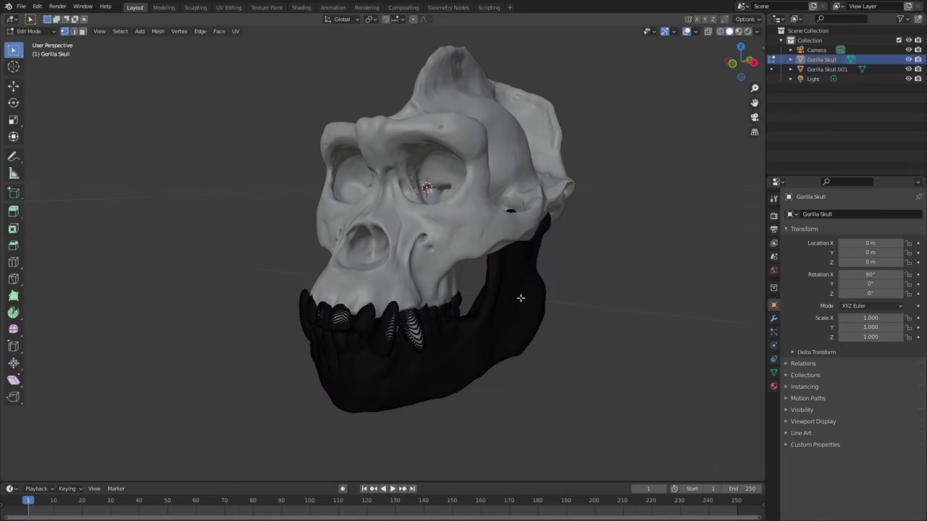
Separate the linked lower jaw geometry from the teeth into its own object.
key("l")
key("p")
left_click(521, 294)
key("Tab")
Select the separated cranium and check its mesh in Edit Mode.
left_click(522, 195)
key("Tab")
middle_click_drag(594, 246, 587, 263)
key("Tab")
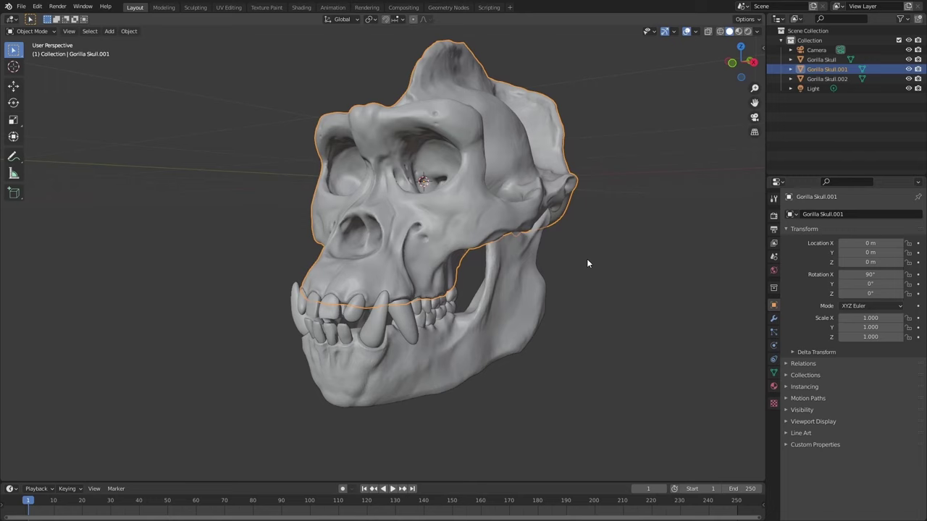
Remesh the cranium with QuadriFlow using mesh symmetry and add a level 2 Subdivision Surface.
left_click(774, 373)
left_click(833, 402)
scroll(869, 401, "down", 2)
left_click(901, 390)
left_click(869, 432)
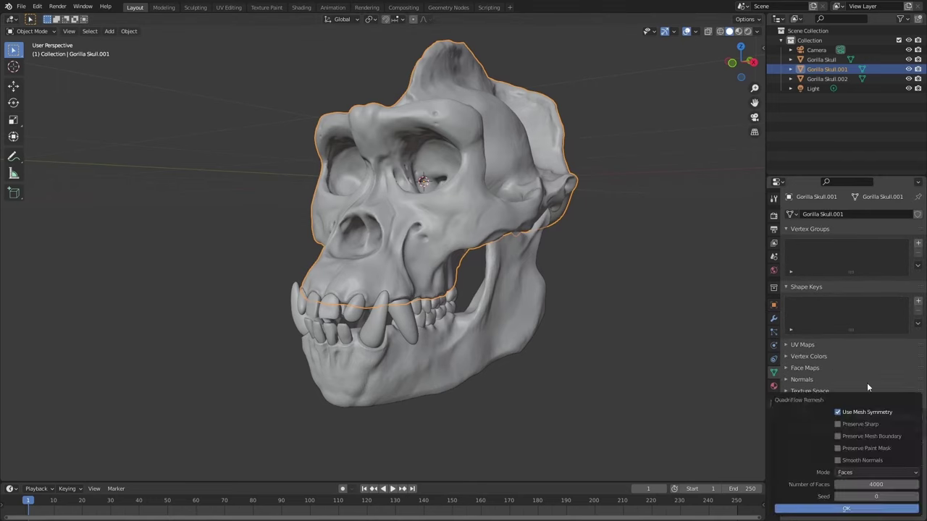
left_click(847, 509)
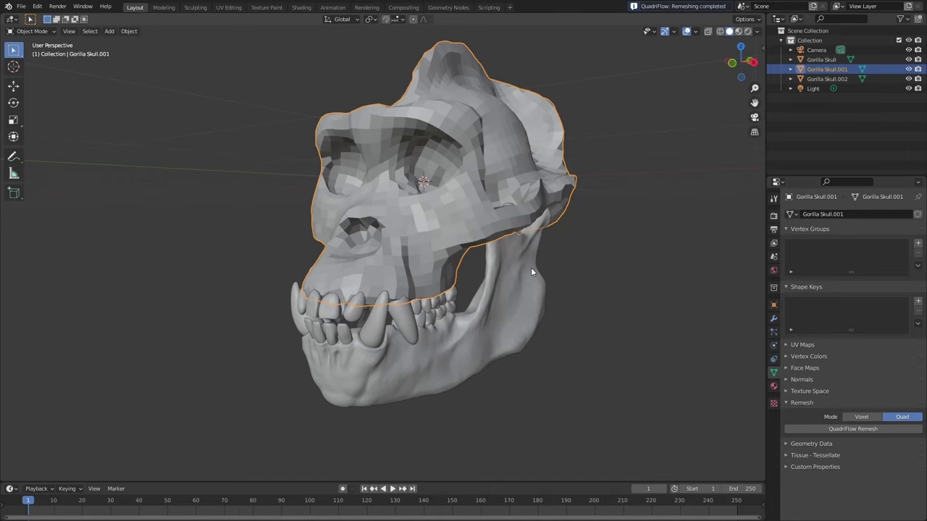
key("ctrl+2")
middle_click_drag(538, 253, 507, 326)
Set the lower jaw's remesh mode to Quad.
left_click(516, 334)
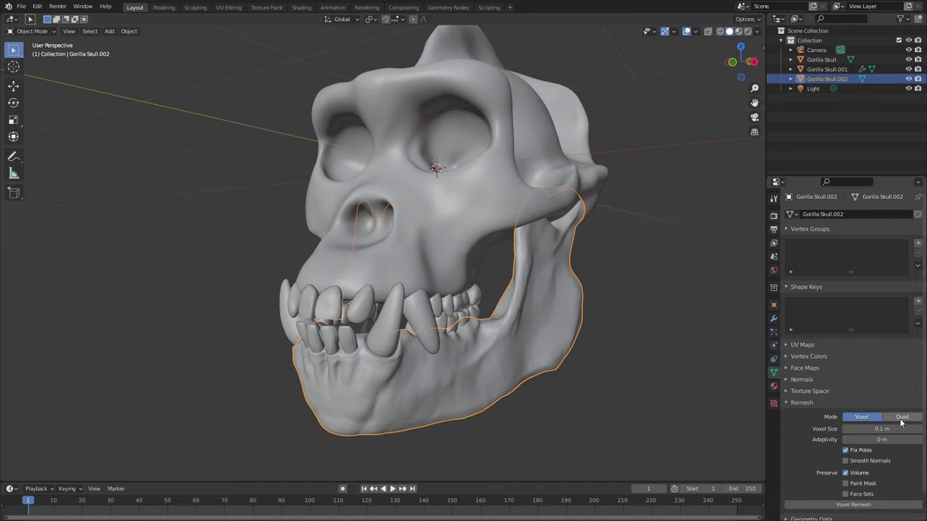
left_click(902, 416)
Remesh the teeth with QuadriFlow at 3500 faces and add a level 2 Subdivision Surface.
left_click(465, 312)
left_click(902, 417)
left_click(857, 429)
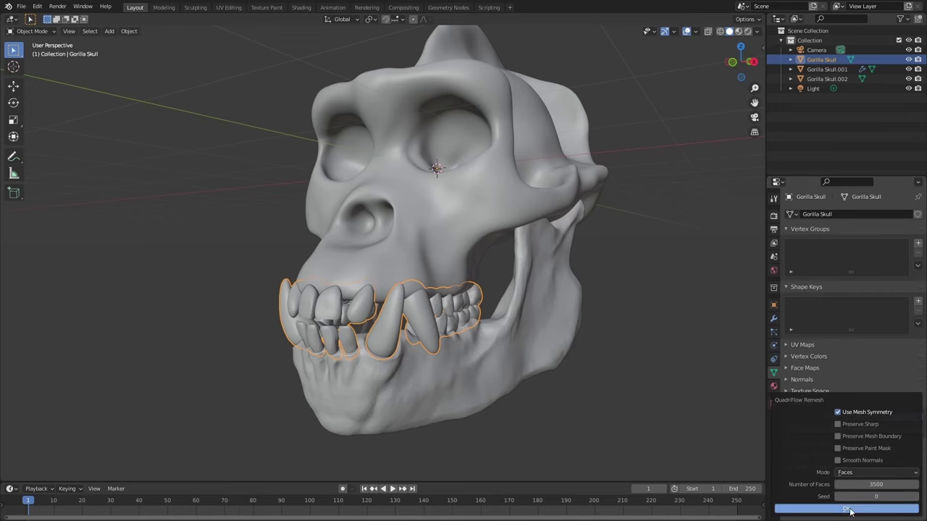
left_click(849, 511)
mouse_move(405, 340)
middle_mouse_down()
mouse_move(466, 355)
mouse_move(405, 352)
middle_mouse_up()
key("ctrl+2")
Try remeshing the lower jaw with QuadriFlow at 3000 faces and a level 2 Subdivision Surface.
left_click(484, 369)
middle_click_drag(593, 387, 575, 391)
left_click(859, 429)
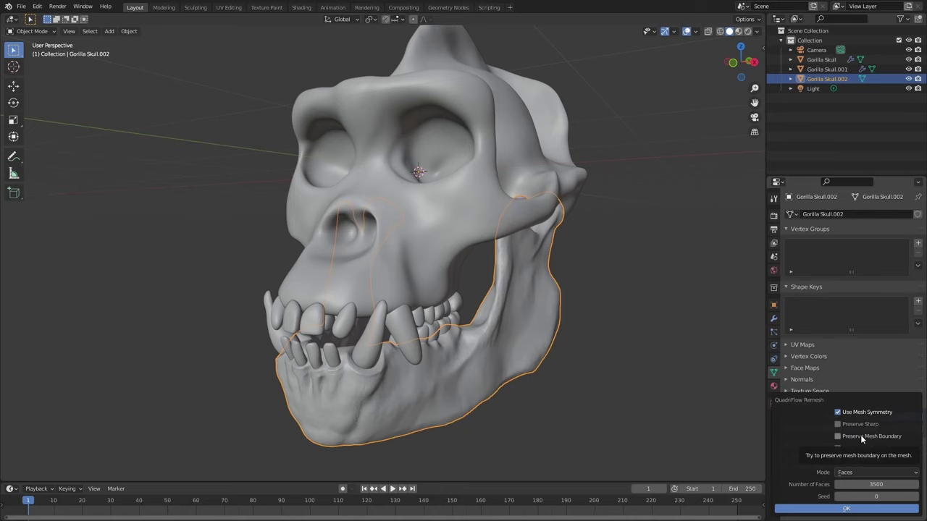
double_click(877, 483)
type("3000")
left_click(822, 512)
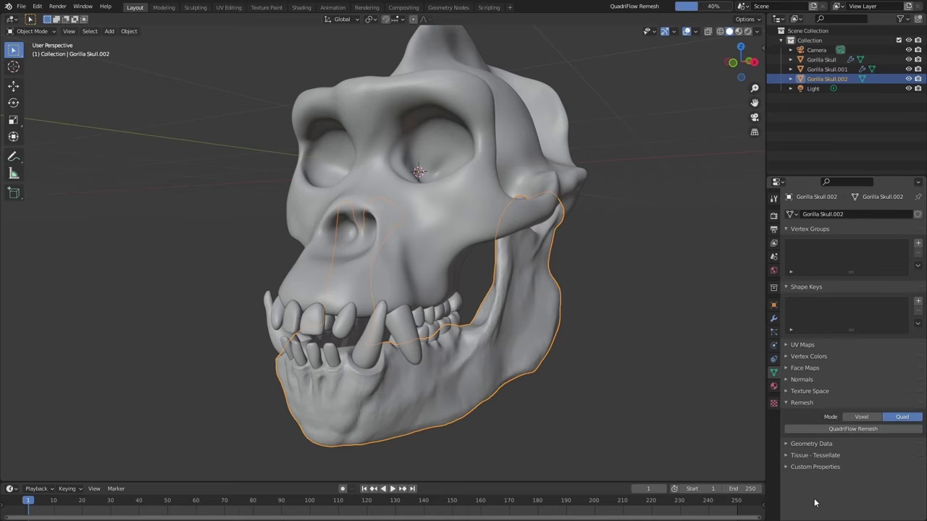
middle_click_drag(575, 399, 611, 385)
key("ctrl+2")
left_click(588, 388)
left_click(612, 385)
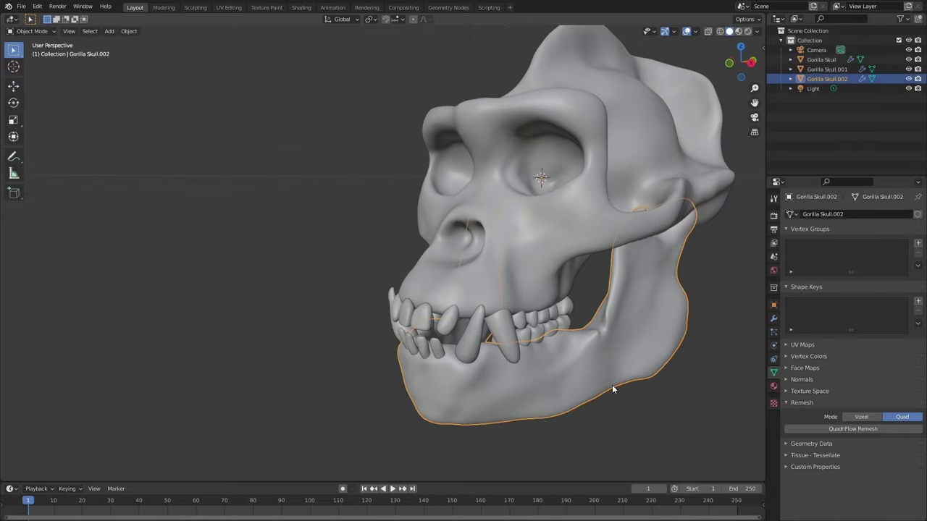
Remesh the original lower jaw with QuadriFlow and add a level 2 Subdivision Surface.
left_click(852, 428)
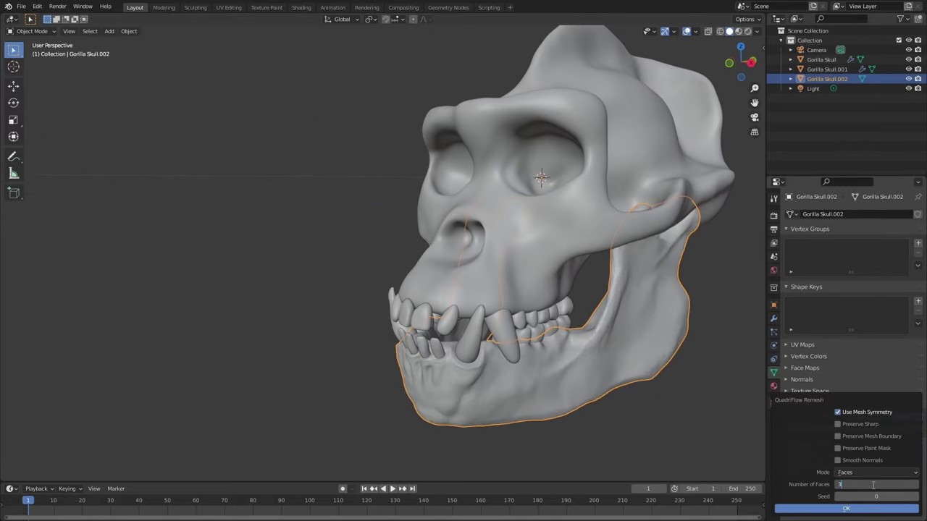
left_click(867, 510)
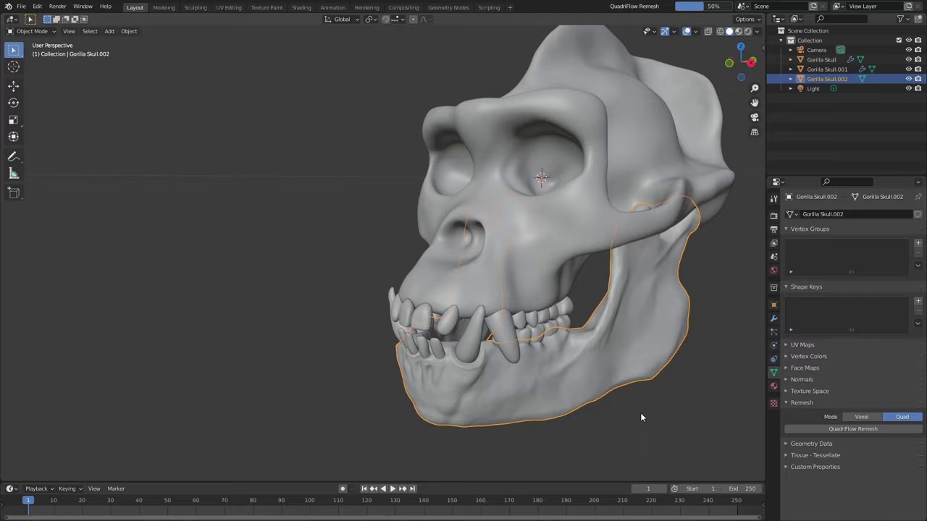
middle_click_drag(576, 362, 662, 345)
key("ctrl+2")
Adjust the viewport overlay options and inspect the remeshed skull.
left_click(694, 31)
left_click(637, 194)
left_click(616, 206)
middle_click_drag(616, 206, 619, 246)
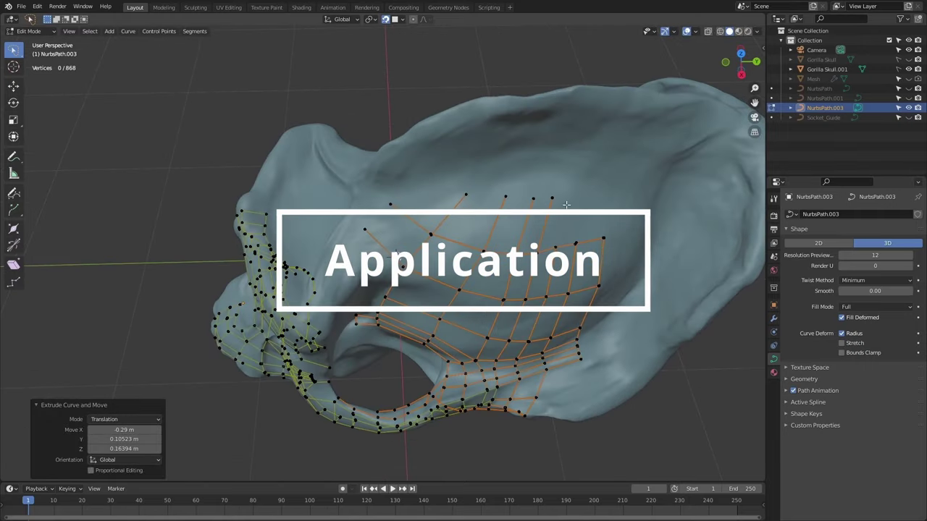
Extrude new curve points from the ends of the curve grid on the skull's temple.
key("e")
left_click(558, 201)
key("e")
middle_click_drag(558, 200, 409, 136)
left_click(608, 202)
Duplicate a curve point onto the forehead's midline below the sagittal crest and extrude it toward the brow.
scroll(625, 226, "down", 3)
scroll(565, 144, "up", 3)
key("shift+d")
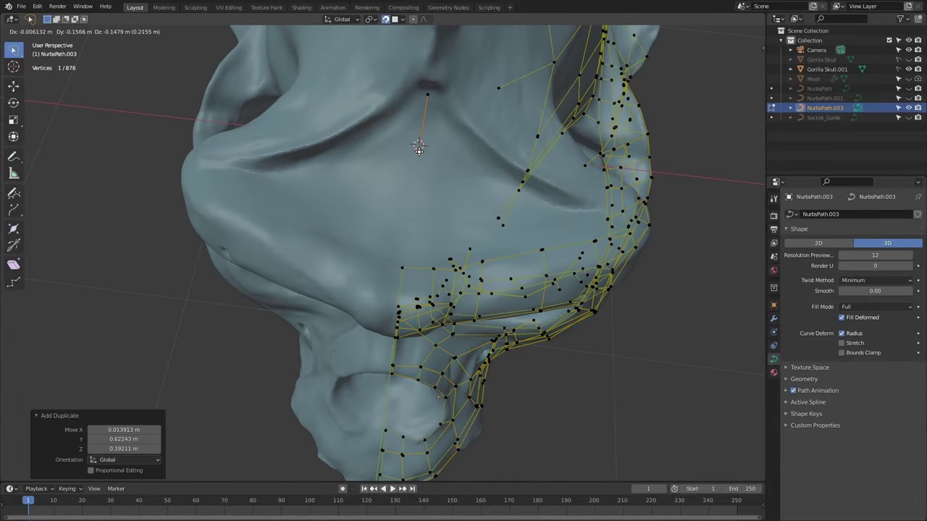
left_click(407, 244)
middle_click_drag(407, 244, 414, 180)
Extrude curve points from the brow ridge loops back onto the forehead beside the midline.
left_click(343, 214)
key("e")
left_click(377, 215)
key("e")
left_click(372, 253)
left_click(363, 215)
key("e")
left_click(379, 227)
left_click(414, 180)
key("e")
left_click(369, 149)
middle_click_drag(369, 149, 434, 233)
Extend the row behind the brow ridge with extruded curve points and move the selected points into line.
left_click(420, 214)
key("e")
left_click(419, 244)
key("e")
key("g")
left_click(429, 200)
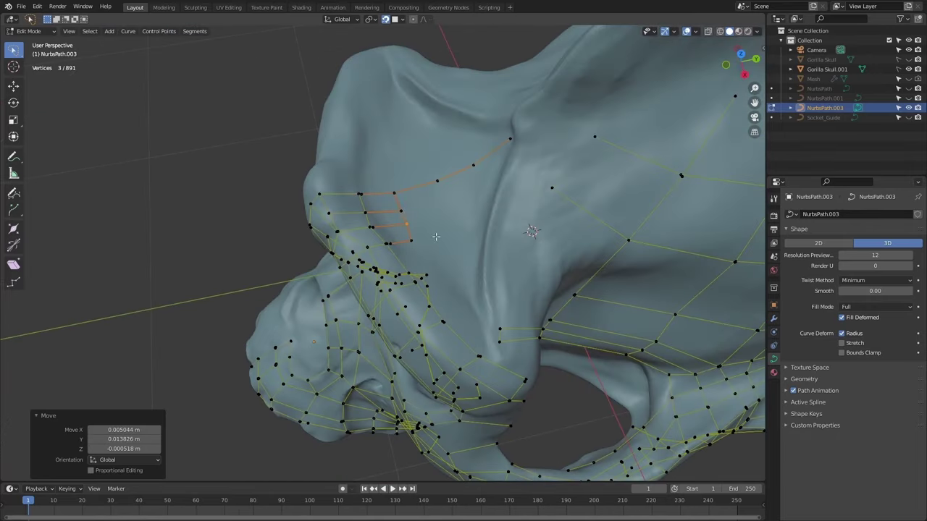
Extrude a second column of curve points up the forehead, parallel to the midline column.
left_click(401, 211)
key("e")
left_click(441, 200)
middle_click_drag(441, 199, 525, 272)
scroll(517, 253, "up", 2)
Extrude a cross-segment from the midline column to the adjacent forehead column.
left_click(507, 239)
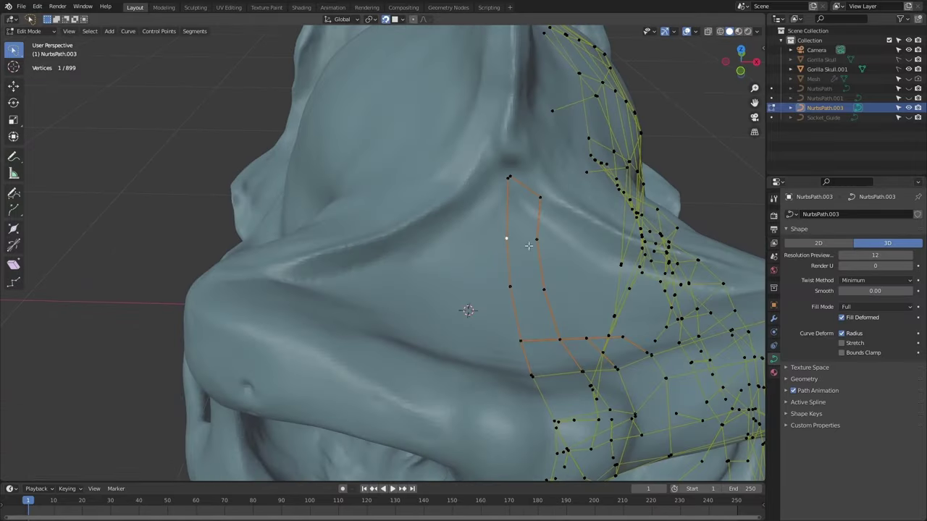
key("e")
left_click(537, 240)
middle_click_drag(536, 239, 420, 210)
Extrude further forehead curve columns from behind the brow ridge up to the temporal crest.
key("e")
left_click(458, 194)
key("e")
left_click(467, 182)
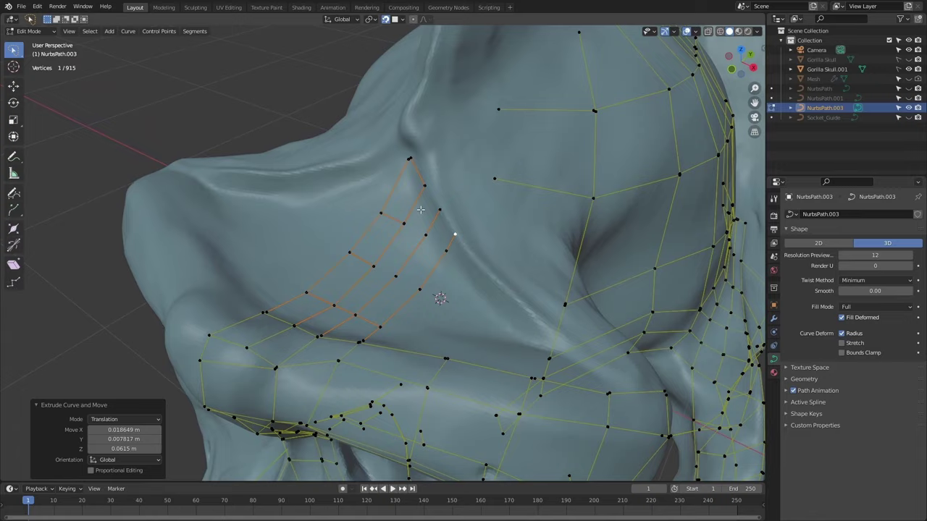
Link the neighbouring forehead columns with extruded cross-segments.
key("e")
middle_click_drag(444, 279, 478, 278)
left_click(451, 273)
key("e")
right_click(473, 265)
key("e")
left_click(480, 252)
key("e")
left_click(507, 249)
Continue the forehead curve grid by extruding more points between the brow ridge and the temporal crest.
middle_click_drag(507, 250, 507, 289)
key("e")
left_click(550, 292)
key("e")
left_click(539, 253)
key("e")
left_click(534, 245)
key("e")
left_click(560, 223)
key("e")
left_click(543, 255)
key("e")
left_click(521, 299)
key("e")
left_click(471, 249)
middle_click_drag(470, 248, 500, 271)
key("e")
left_click(475, 284)
key("e")
left_click(490, 292)
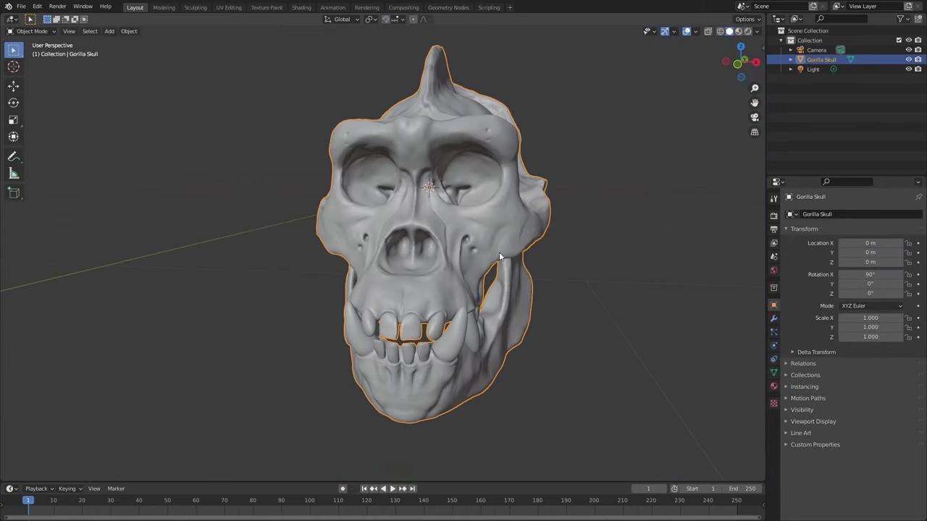
Select the linked cranium geometry of the gorilla skull and separate it into its own object.
middle_click_drag(468, 265, 463, 215)
key("Tab")
key("alt+a")
key("l")
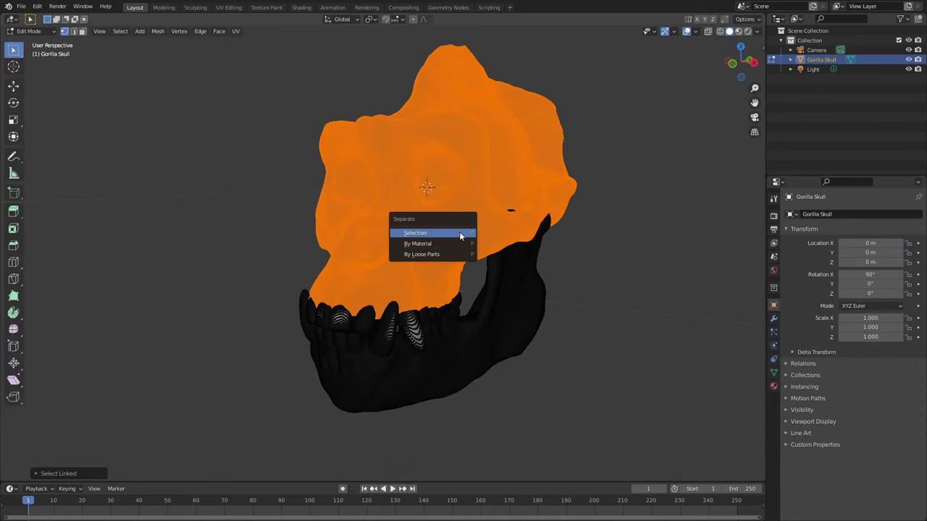
key("Return")
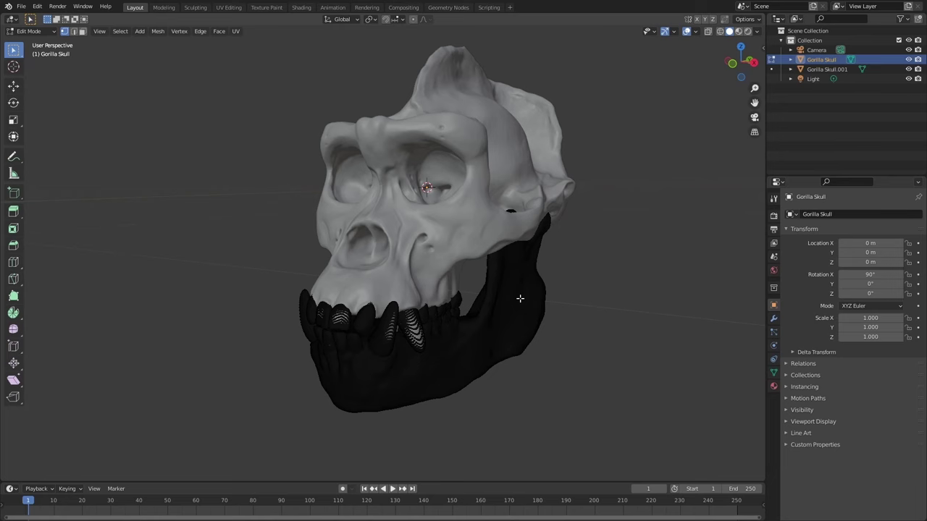
Separate the linked lower jaw geometry from the teeth into its own object.
key("l")
key("p")
key("Return")
key("Tab")
Select the separated cranium and check its mesh in Edit Mode.
left_click(621, 246)
left_click(525, 203)
key("Tab")
key("Tab")
middle_click_drag(577, 246, 584, 230)
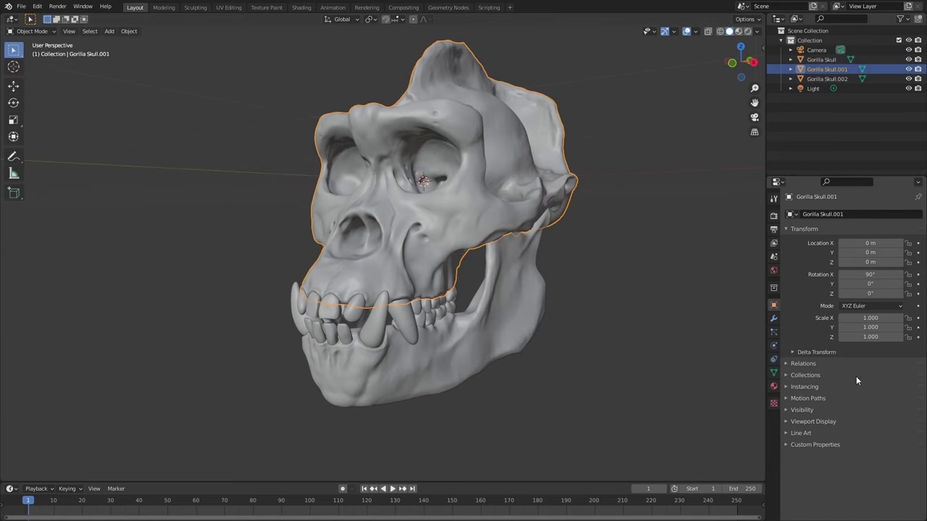
Remesh the cranium with QuadriFlow at 3500 faces and add a level 3 Subdivision Surface.
left_click(773, 373)
left_click(801, 402)
left_click(903, 413)
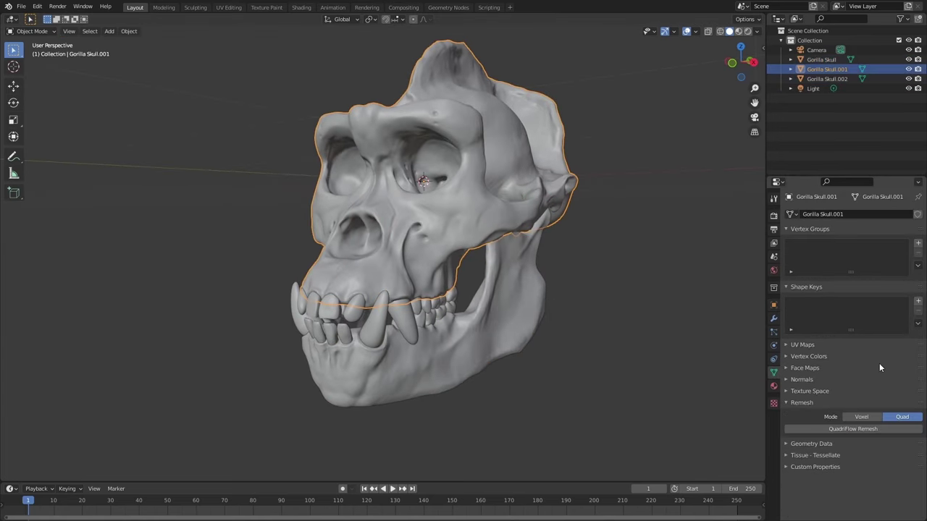
left_click(876, 430)
left_click(883, 485)
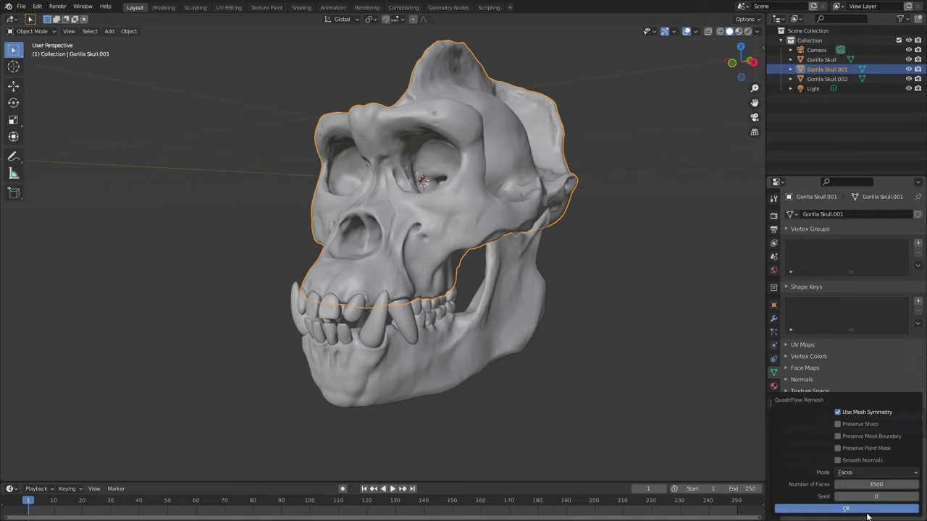
left_click(868, 510)
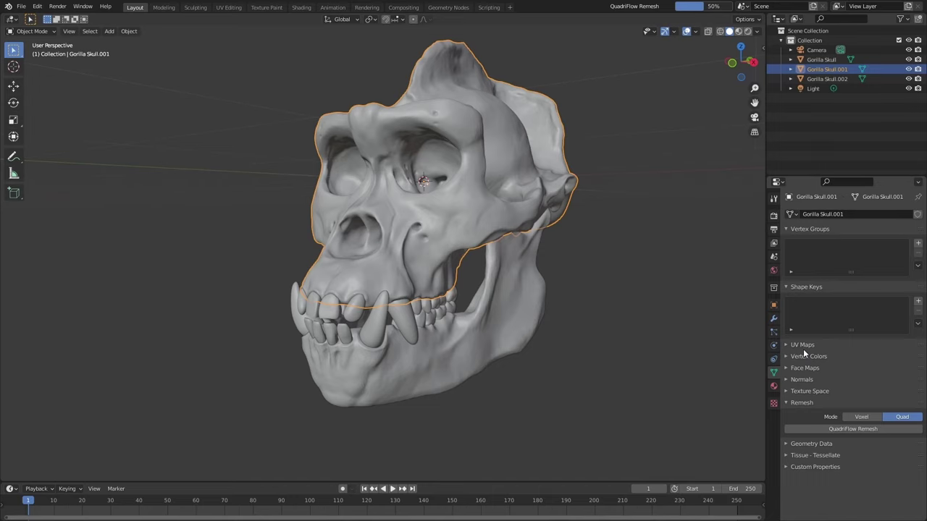
middle_click_drag(470, 260, 443, 254)
key("ctrl+3")
Set the lower jaw's remesh mode to Quad.
scroll(455, 267, "up", 1)
left_click(517, 343)
left_click(901, 417)
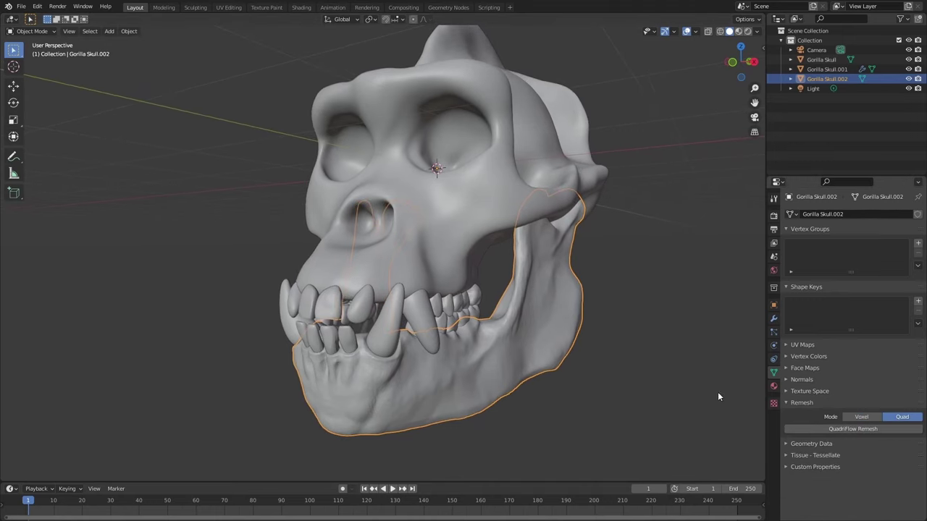
Remesh the teeth with QuadriFlow at 3500 faces and add a level 2 Subdivision Surface.
left_click(449, 311)
left_click(902, 416)
left_click(881, 428)
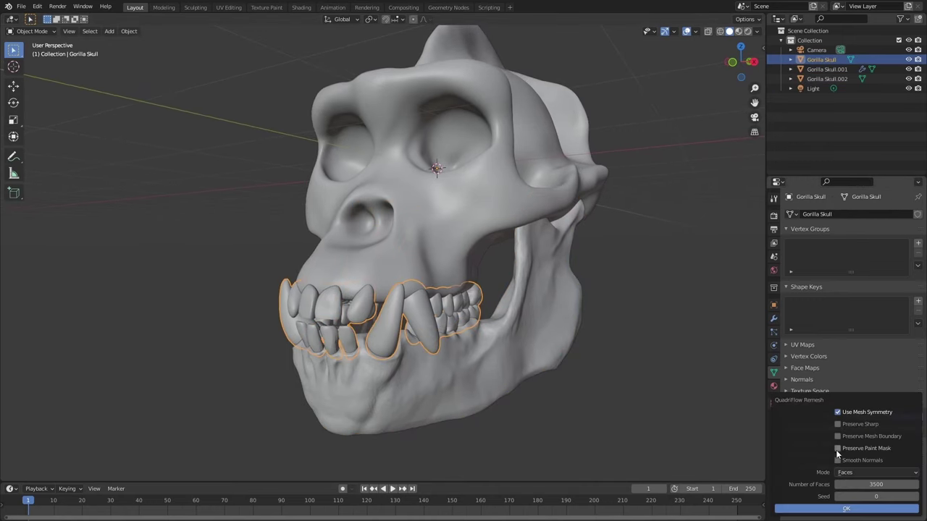
left_click(850, 509)
middle_click_drag(406, 340, 326, 340)
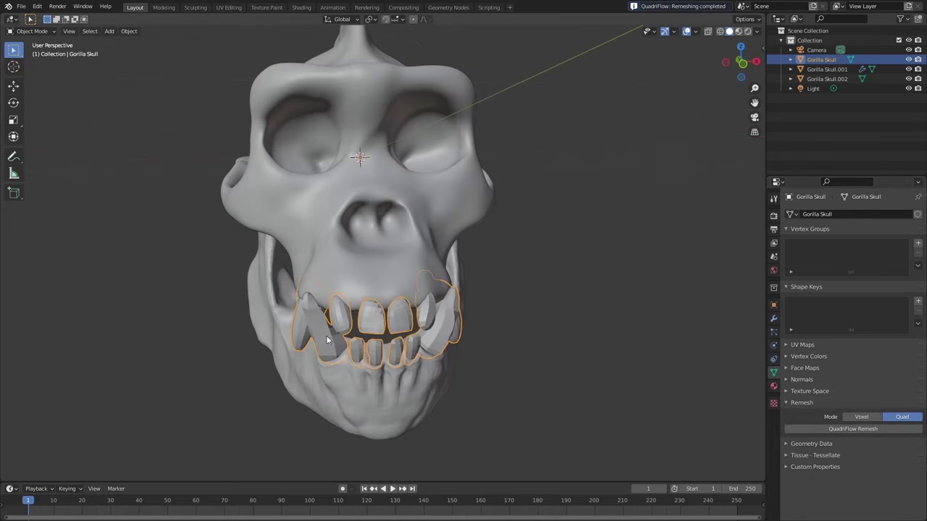
key("ctrl+2")
middle_click_drag(543, 333, 506, 336)
Try remeshing the lower jaw with QuadriFlow at 3500 faces using mesh symmetry, with a level 2 Subdivision Surface.
left_click(443, 375)
middle_click_drag(623, 389, 566, 395)
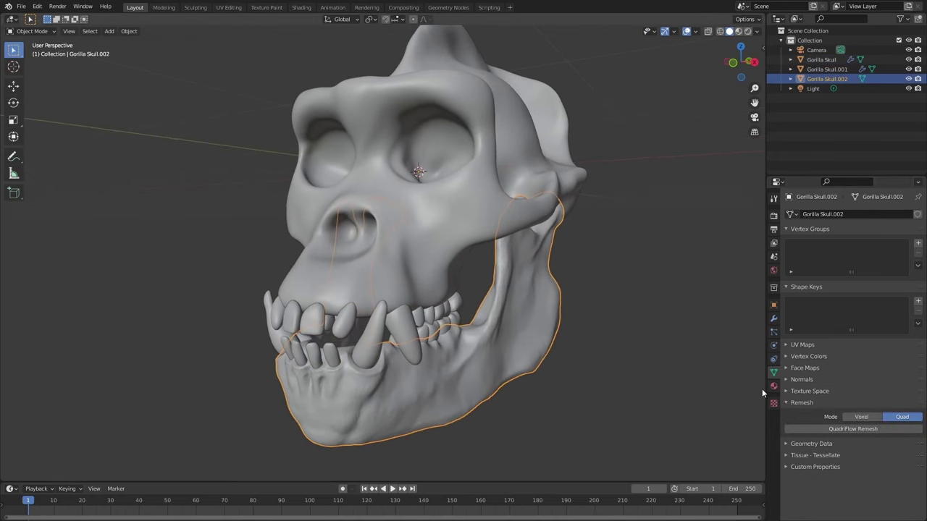
left_click(830, 429)
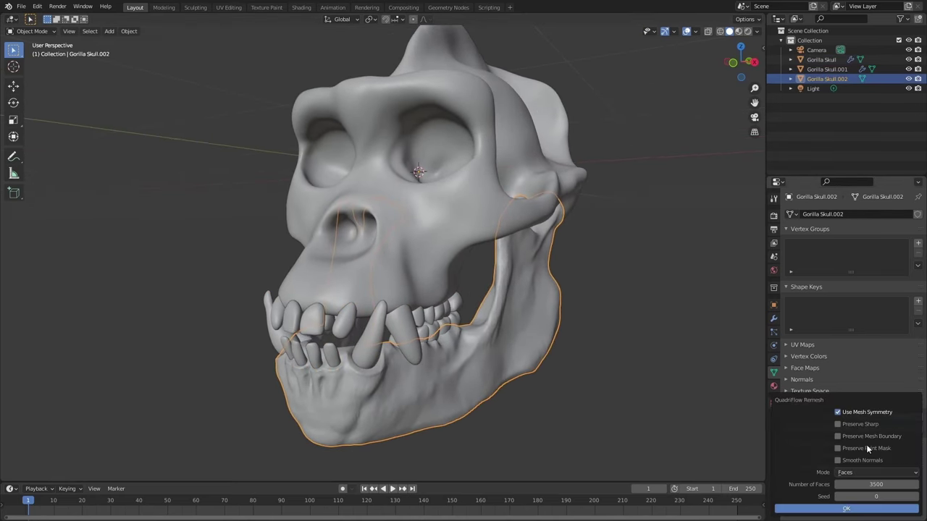
left_click(823, 507)
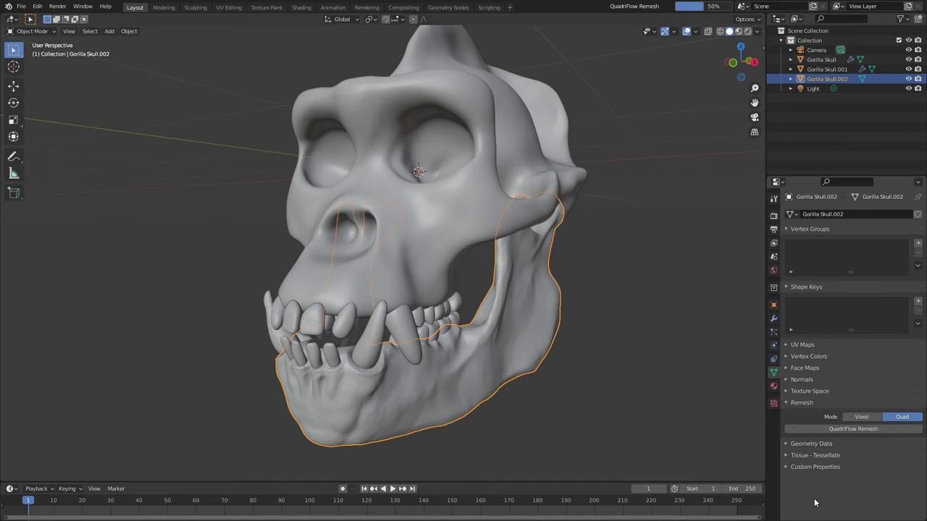
middle_click_drag(502, 381, 521, 375)
key("ctrl+2")
left_click(583, 394)
scroll(464, 371, "down", 2)
middle_click_drag(439, 369, 637, 384)
left_click(637, 383)
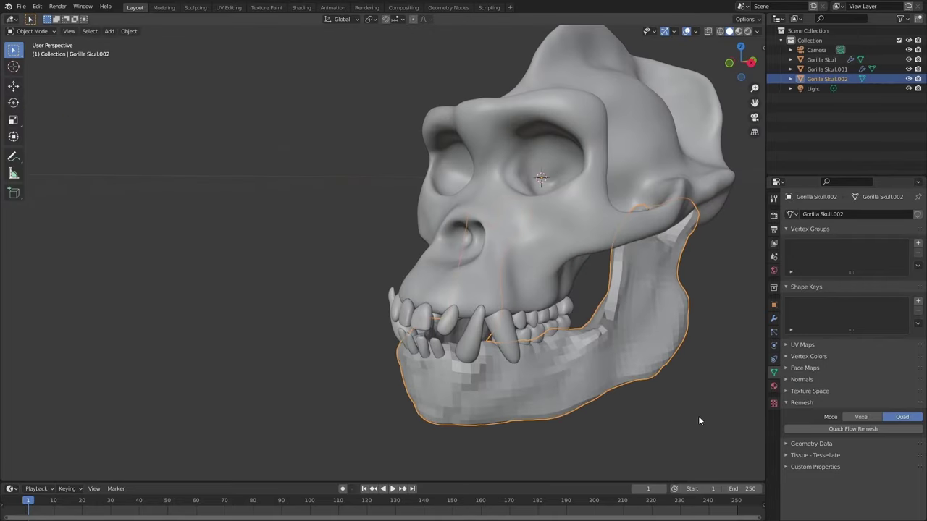
key("ctrl+z")
Remesh the lower jaw again with QuadriFlow at 3500 faces and add a level 2 Subdivision Surface.
left_click(852, 428)
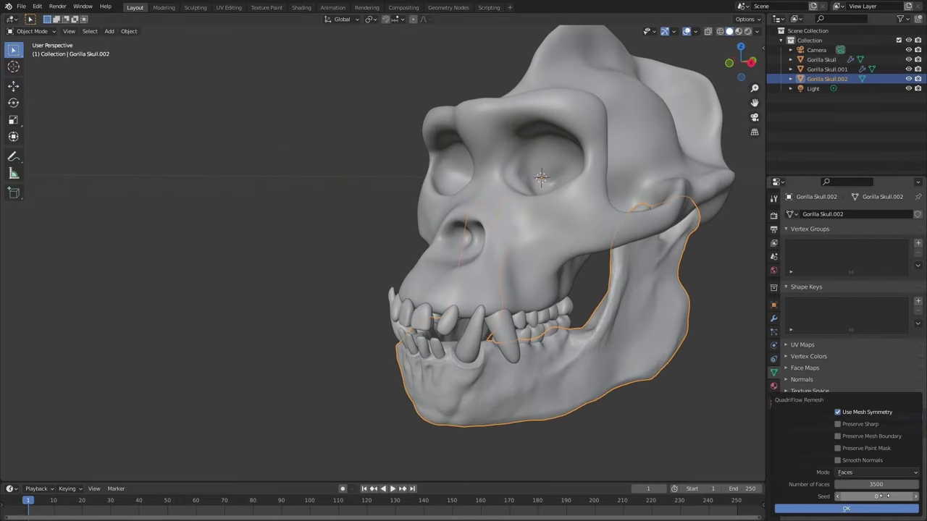
left_click(845, 508)
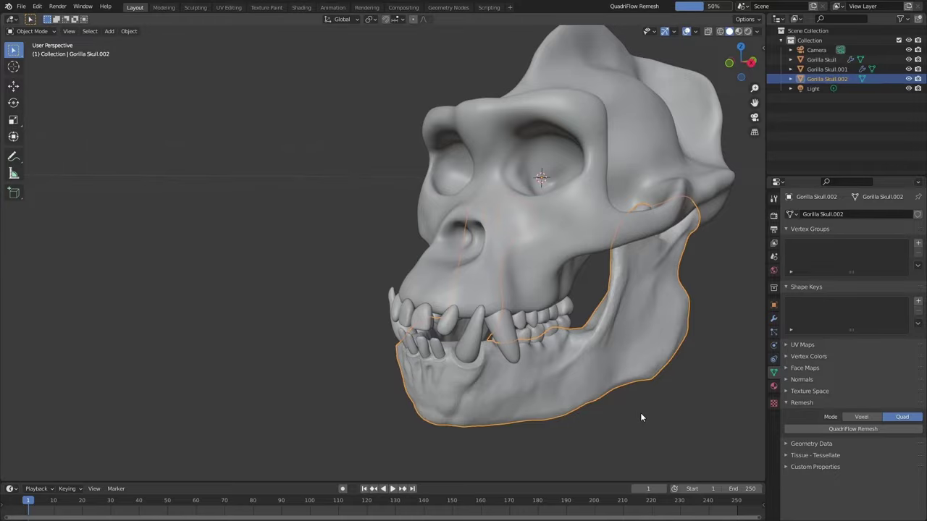
key("ctrl+2")
middle_click_drag(584, 366, 646, 353)
left_click(695, 31)
left_click(636, 195)
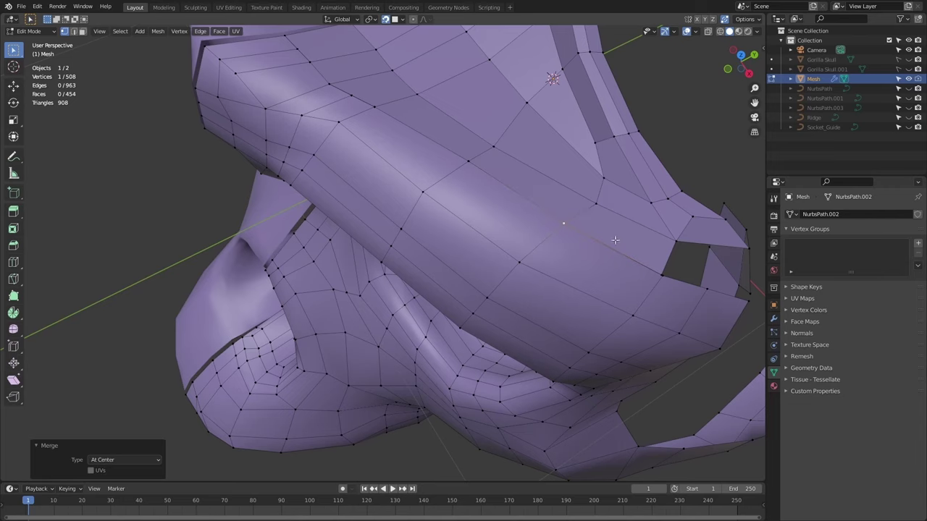
Merge the neighbouring vertices at the corner of the open gap beside the thick ridge, using At Center.
mouse_move(613, 242)
middle_mouse_down()
mouse_move(594, 281)
mouse_move(539, 321)
mouse_move(510, 253)
middle_mouse_up()
key("alt+a")
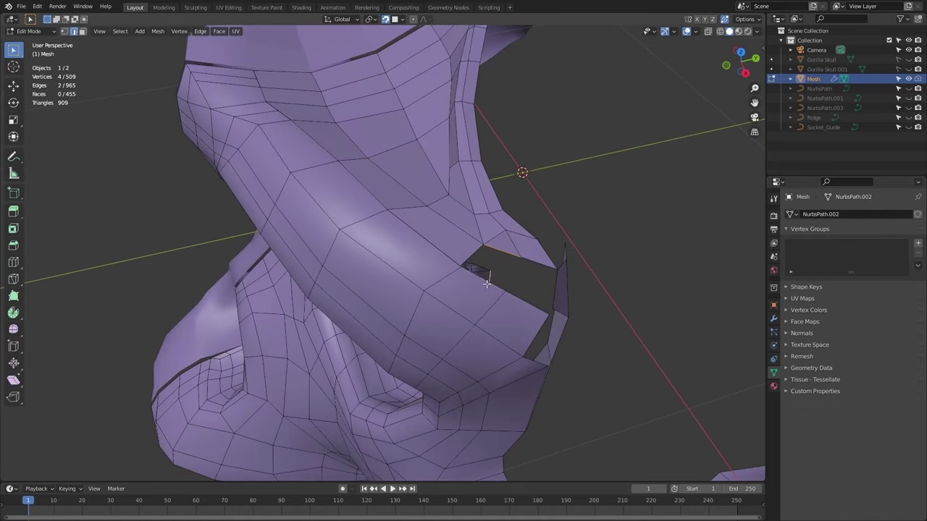
middle_click_drag(486, 284, 504, 271)
key("1")
left_click_drag(505, 270, 522, 250)
key("m")
left_click(567, 267)
middle_click_drag(567, 267, 530, 304)
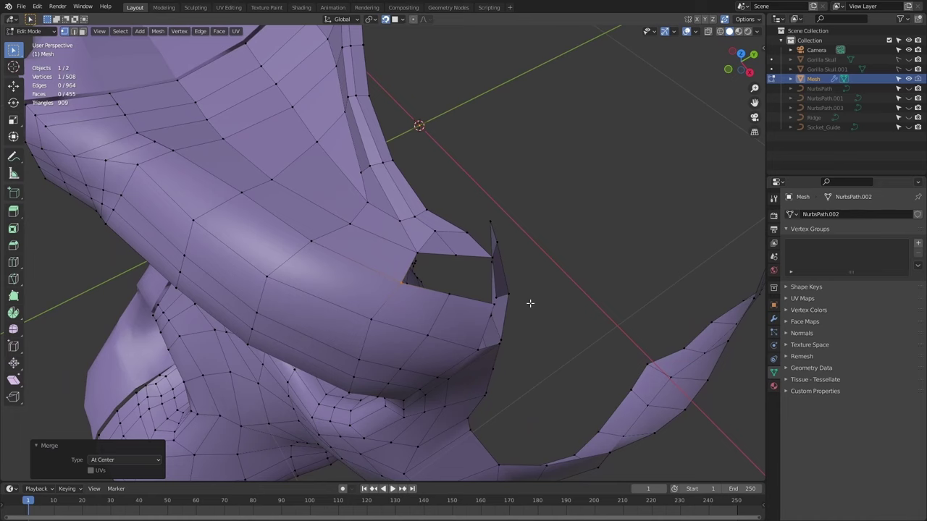
Fill the open gap beside the thick ridge with two new faces, starting from its short end edge.
key("2")
left_click(410, 271)
key("f")
key("f")
Merge the closely spaced vertices along the seam of the newly filled area at the ridge's end.
key("1")
left_click(482, 303)
key("m")
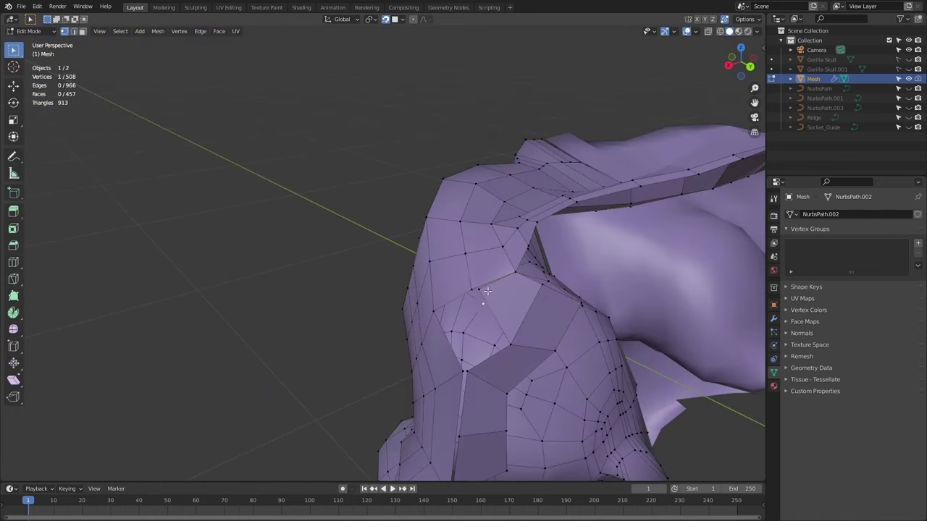